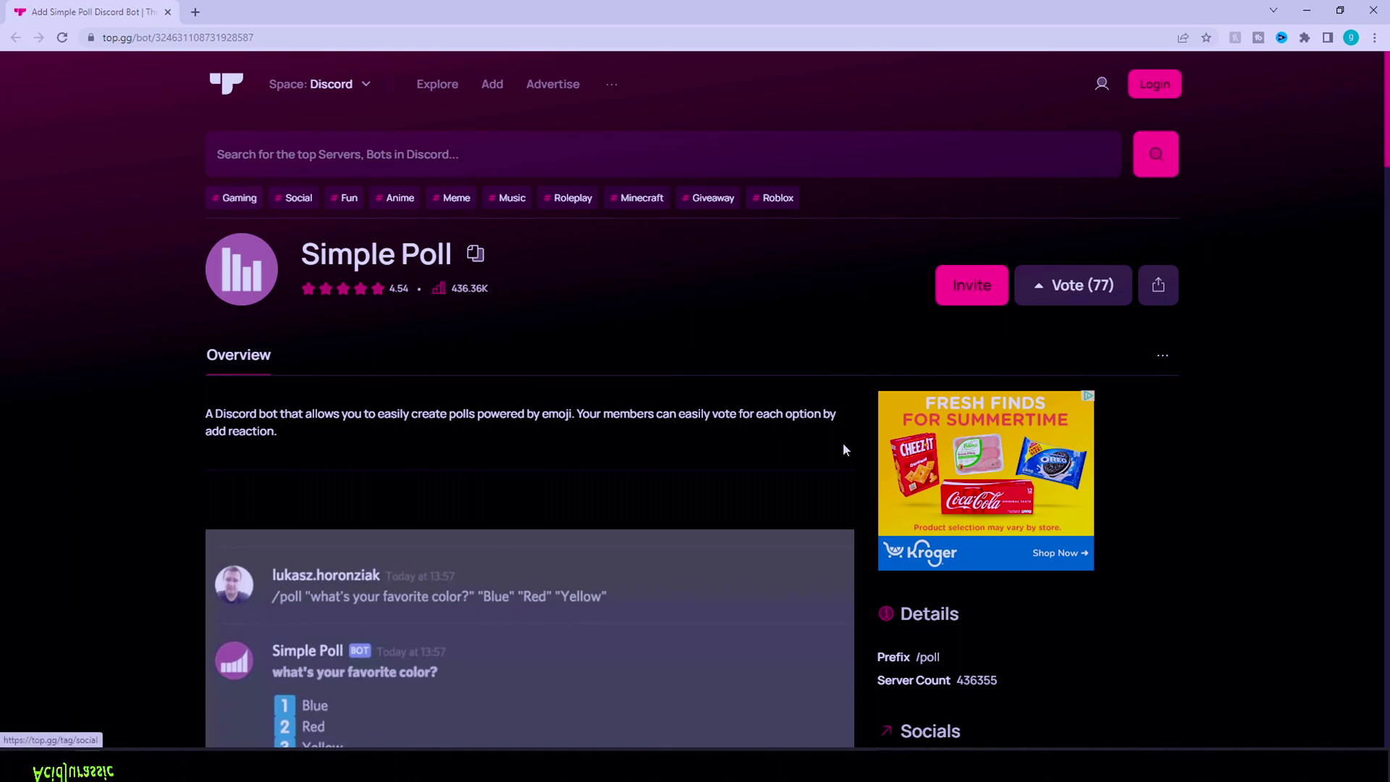
- Invite the Simple Poll bot to Test Server and authorize all of its requested permissions
left_click(971, 289)
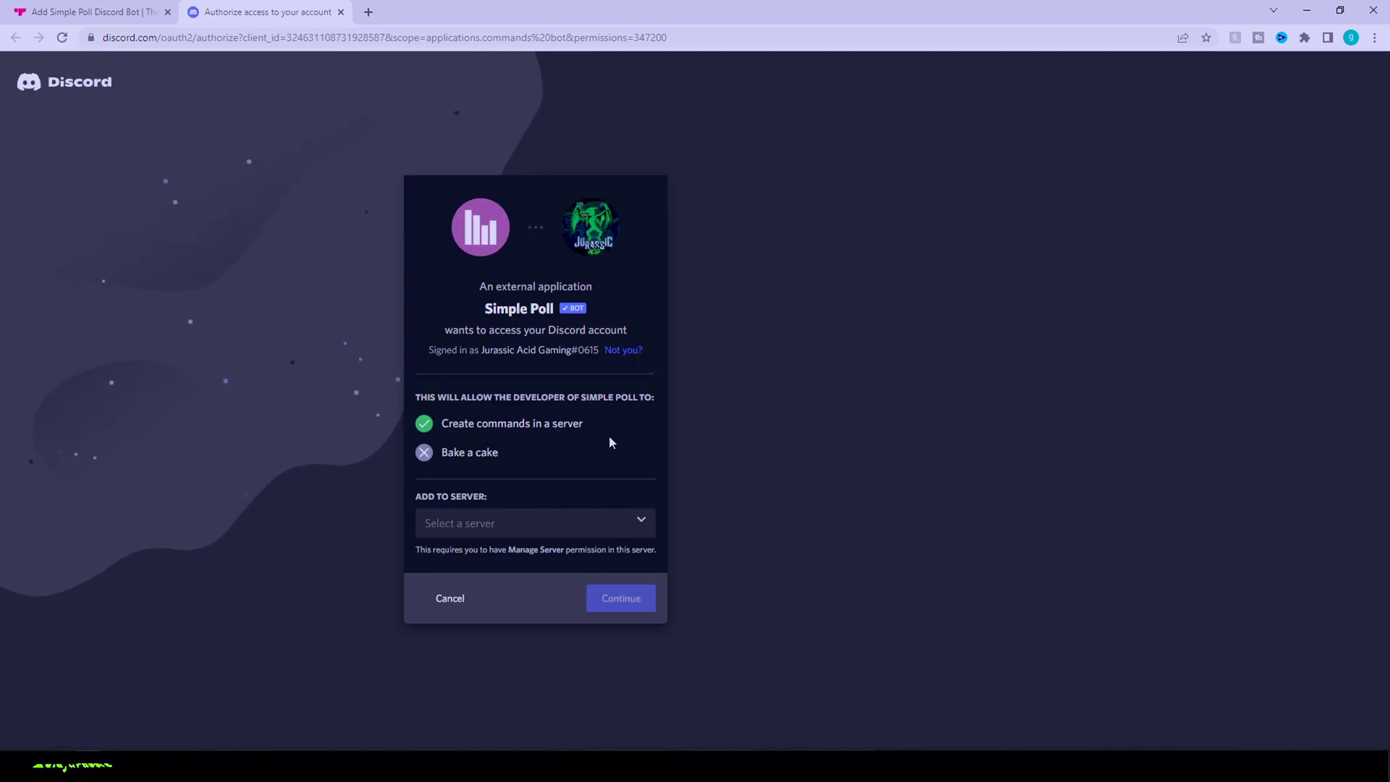
left_click(546, 526)
left_click(551, 554)
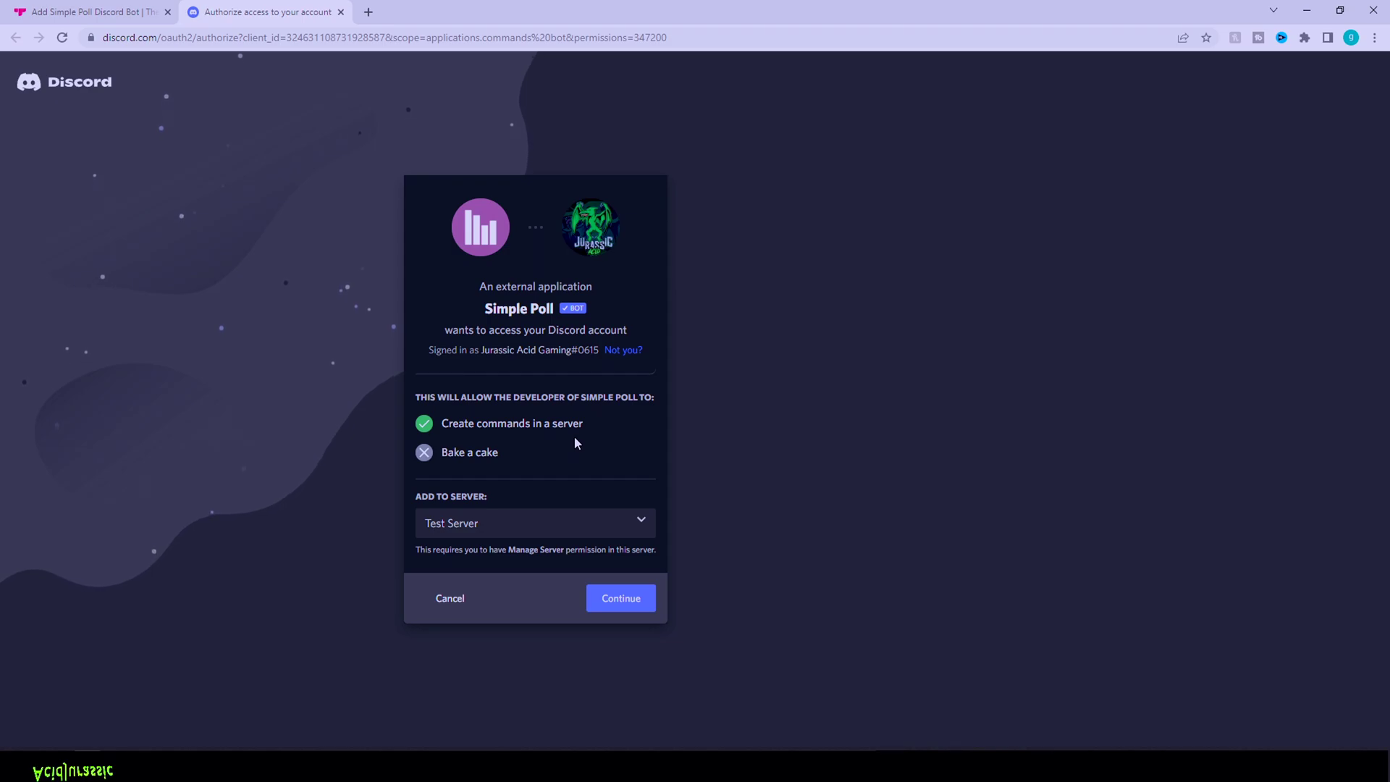
left_click(620, 601)
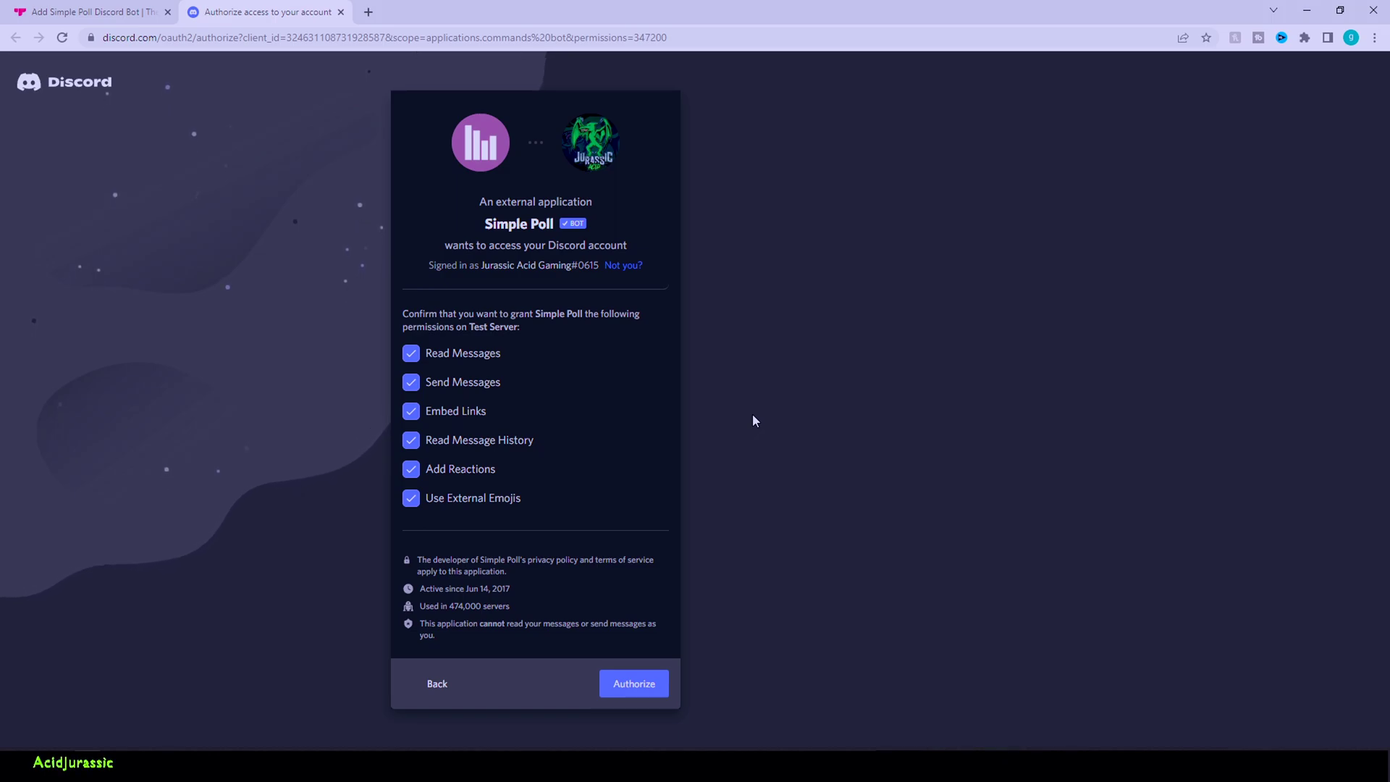
left_click(638, 686)
left_click(479, 515)
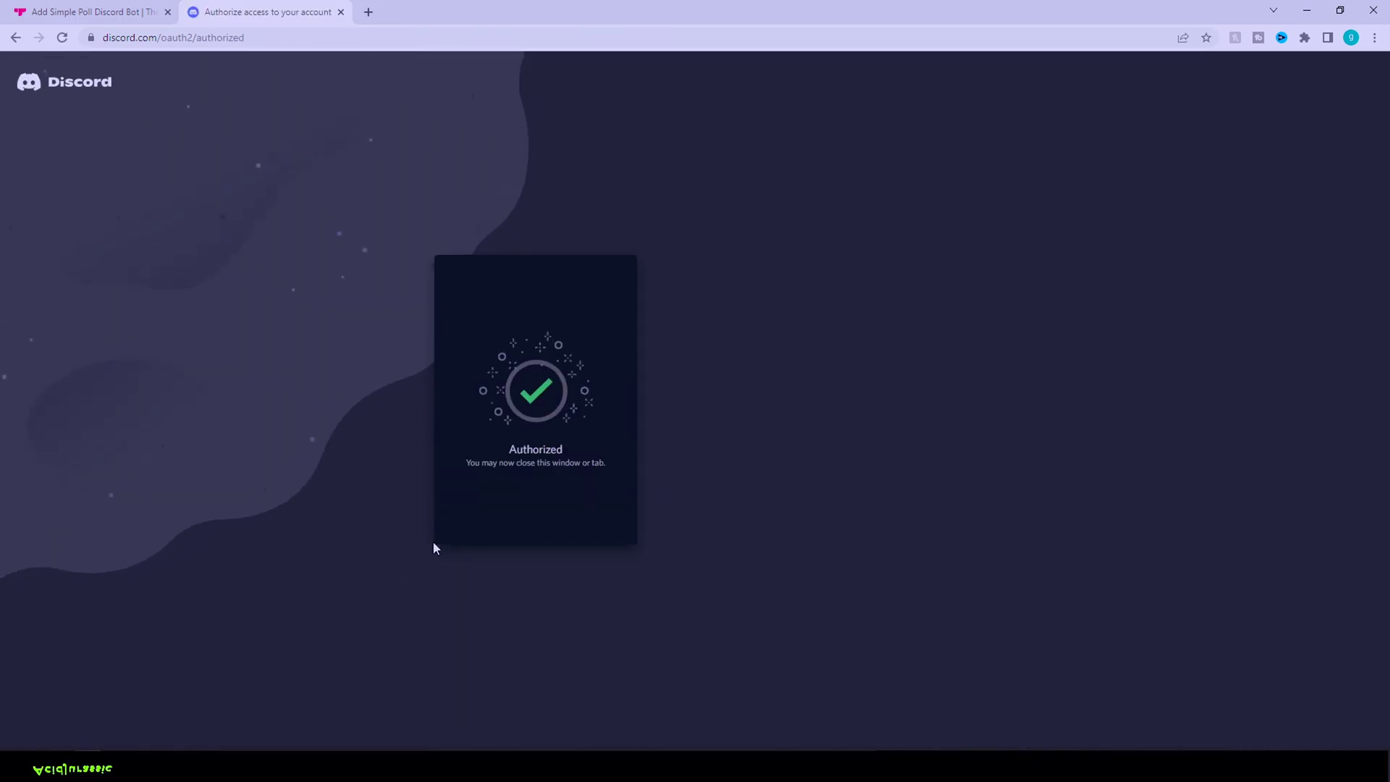
- Switch to the Discord app and post a /poll in the general channel asking "What's your favorite color?" without choices
left_click(311, 685)
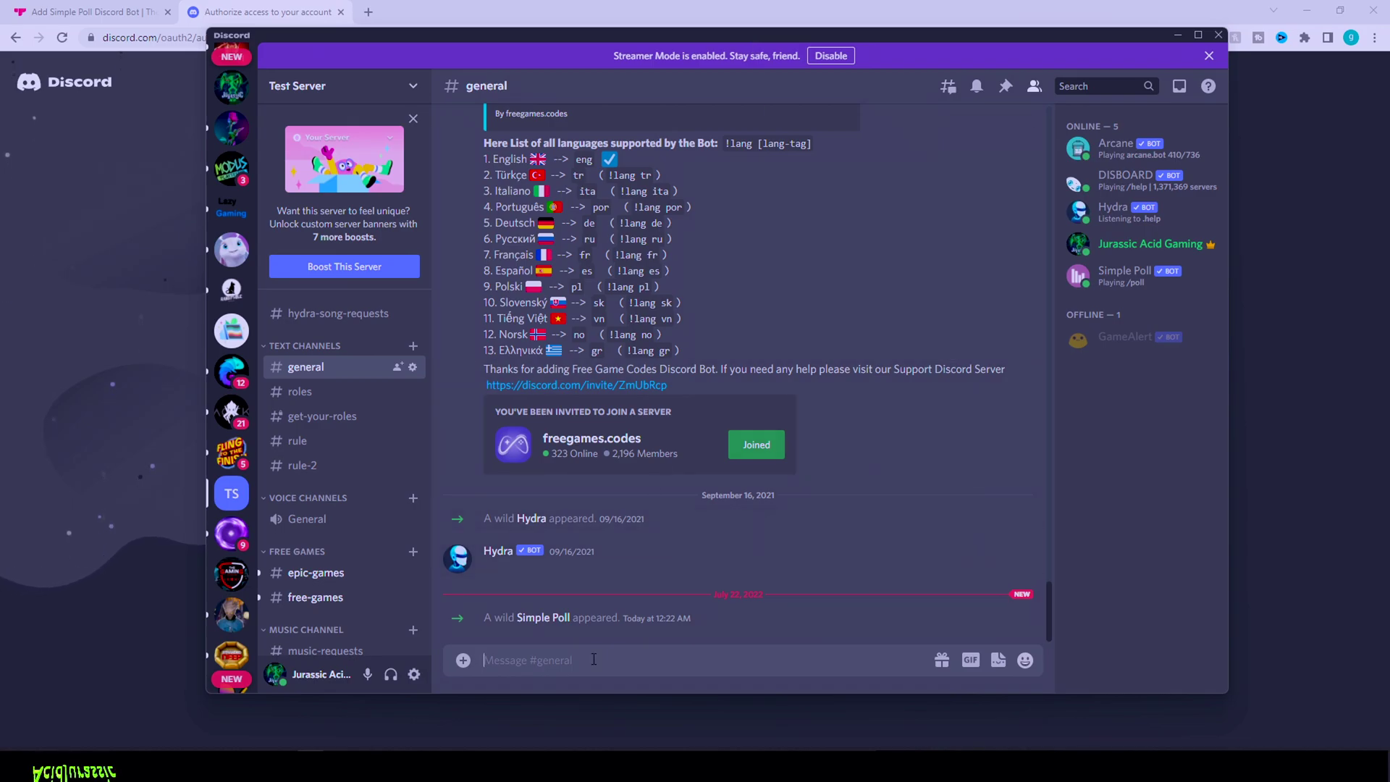
type("/Poll")
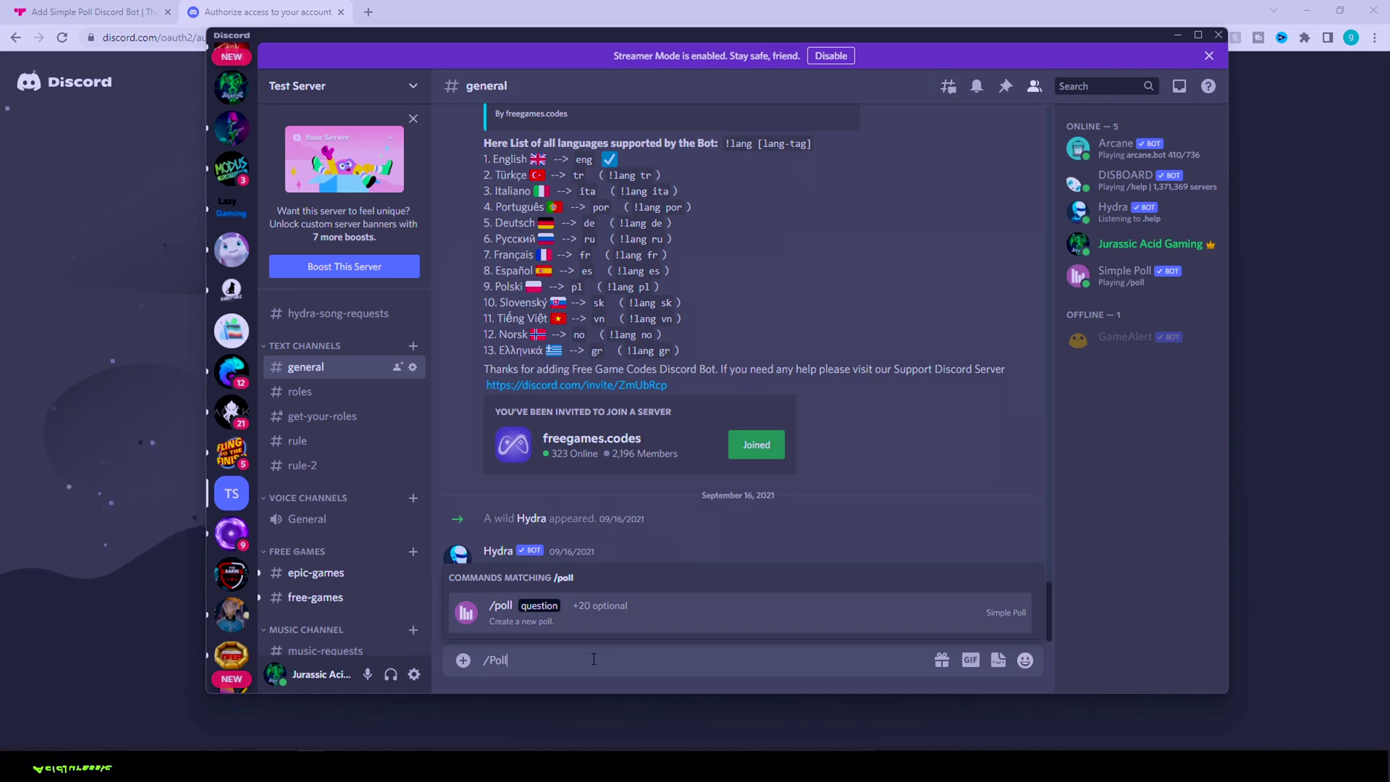
left_click(532, 621)
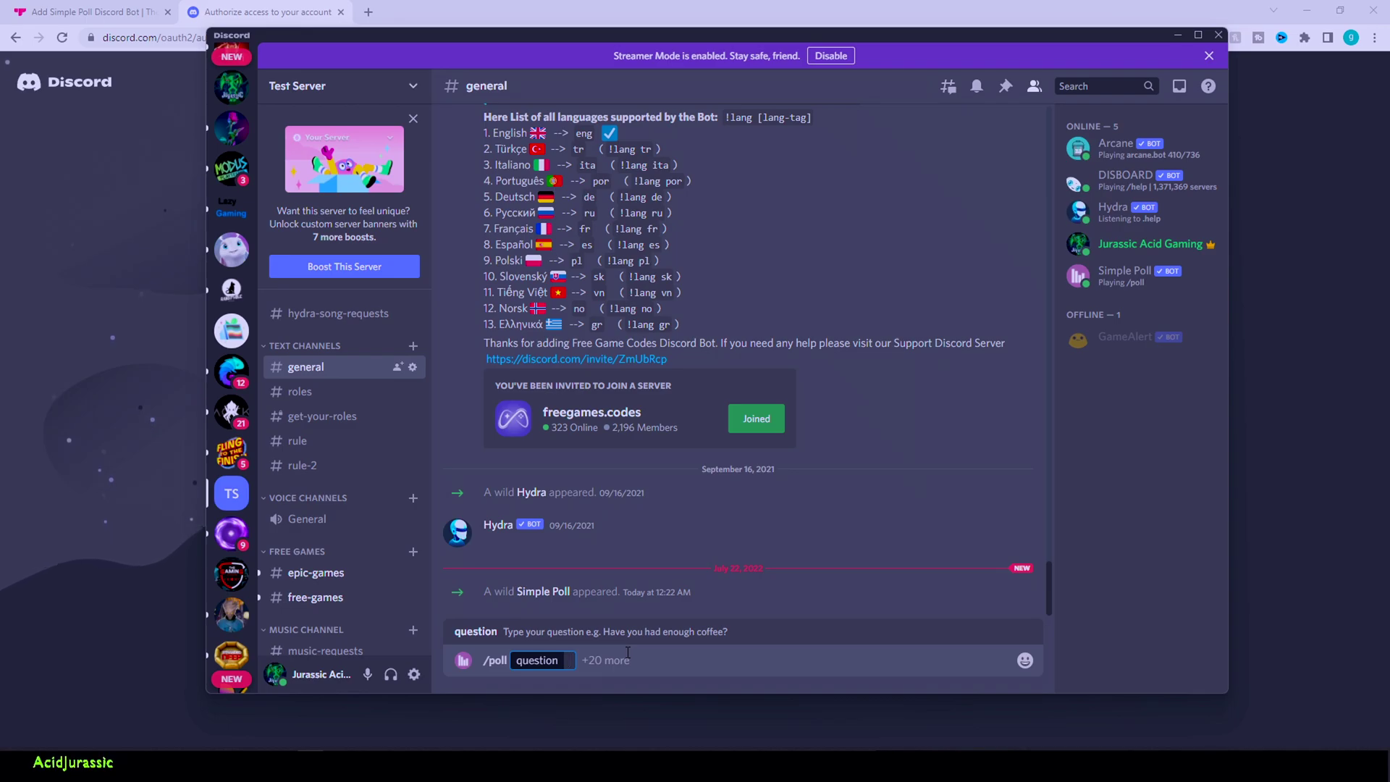
type("W")
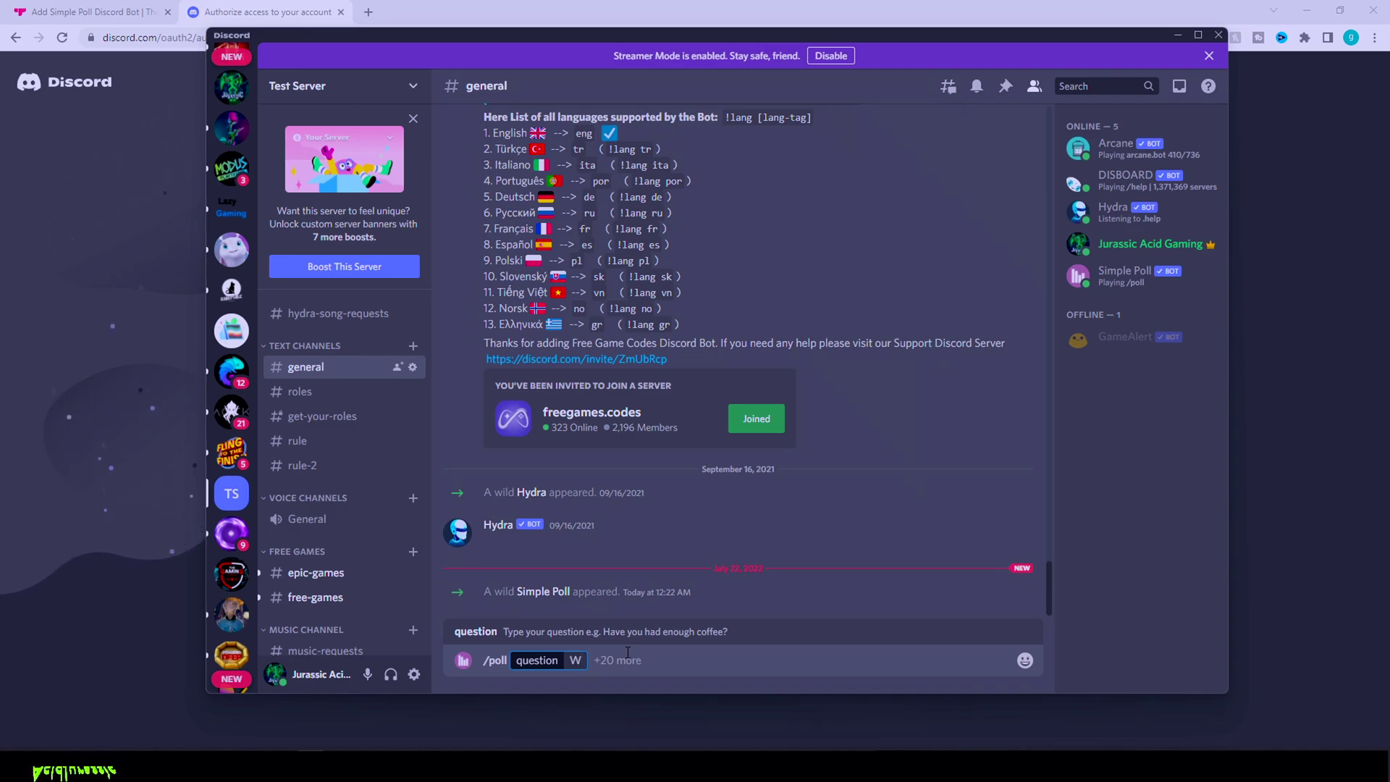
type("hat's your favorite color?")
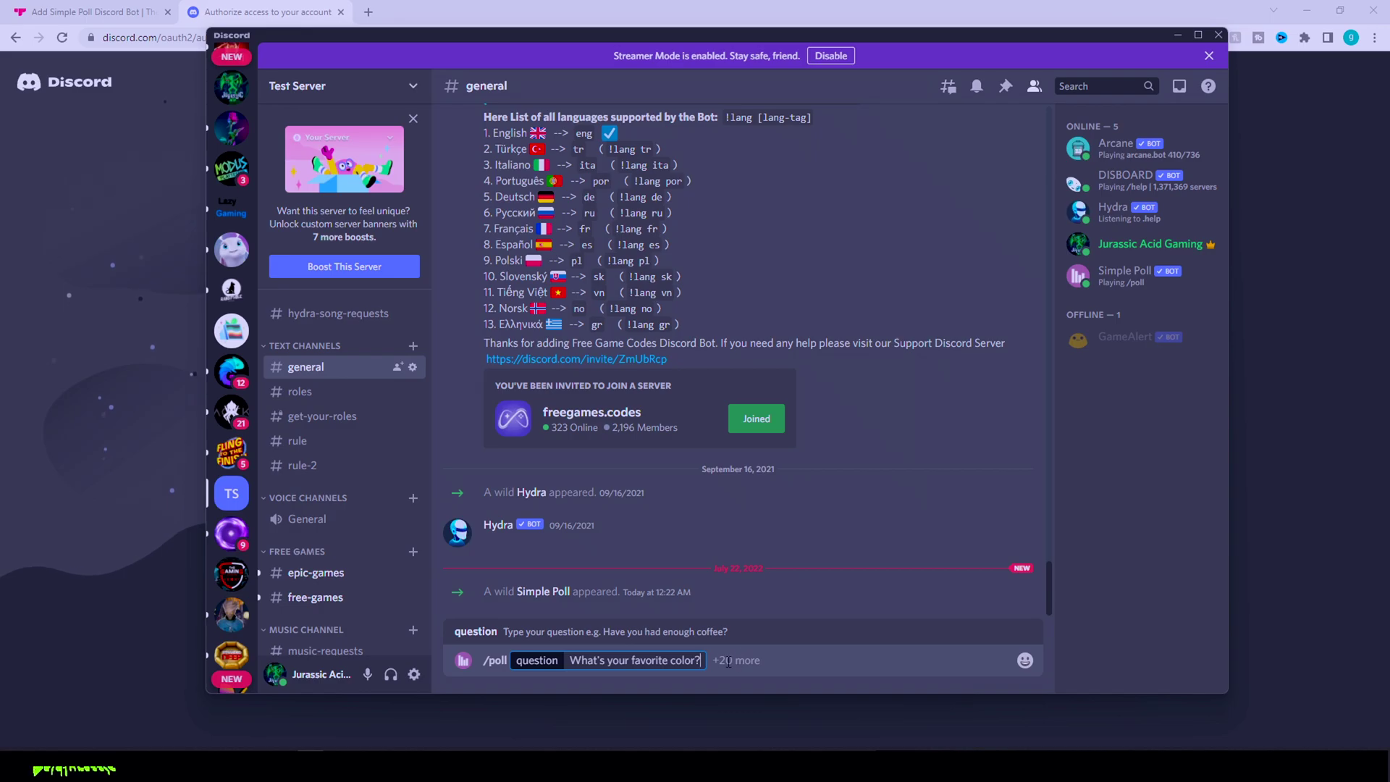
key("Return")
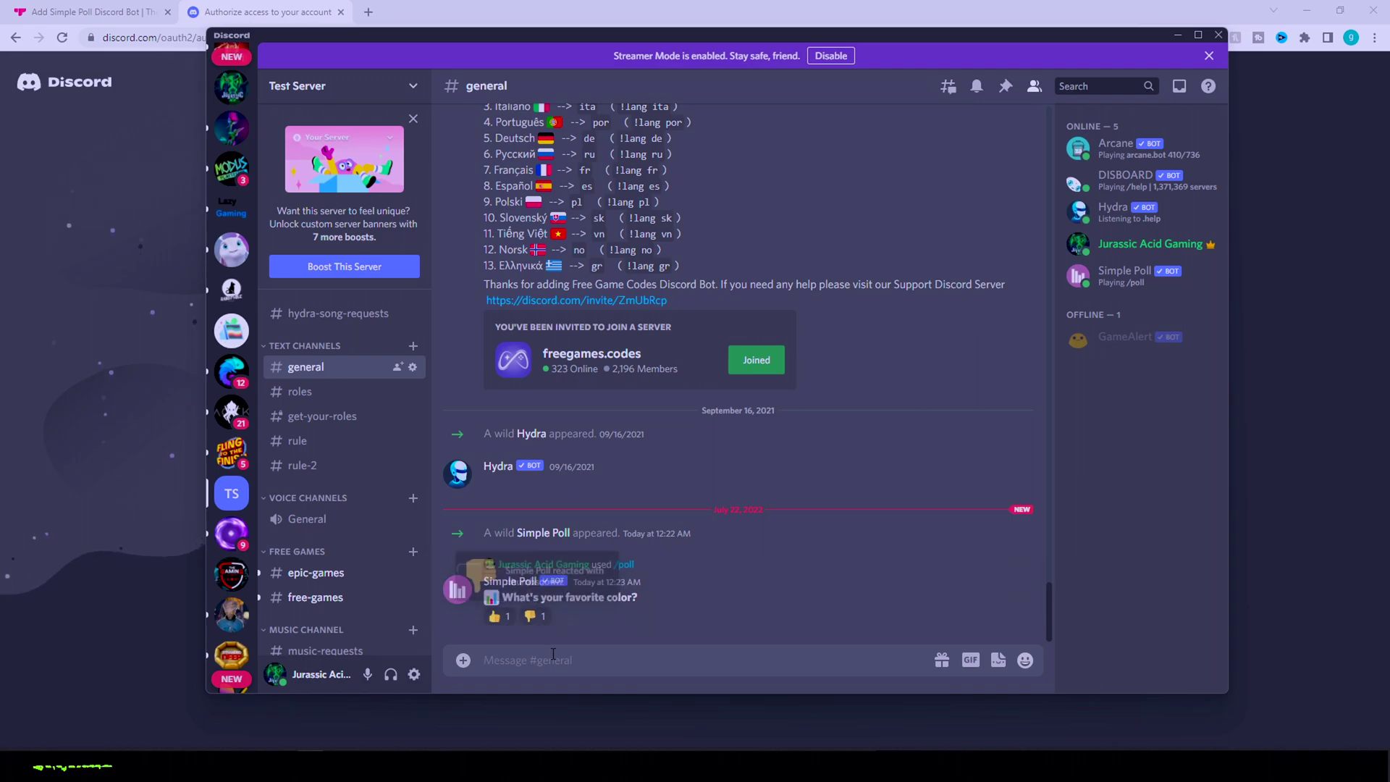
- Start another Simple Poll /poll command with the question "What's your favorite color?"
type("/")
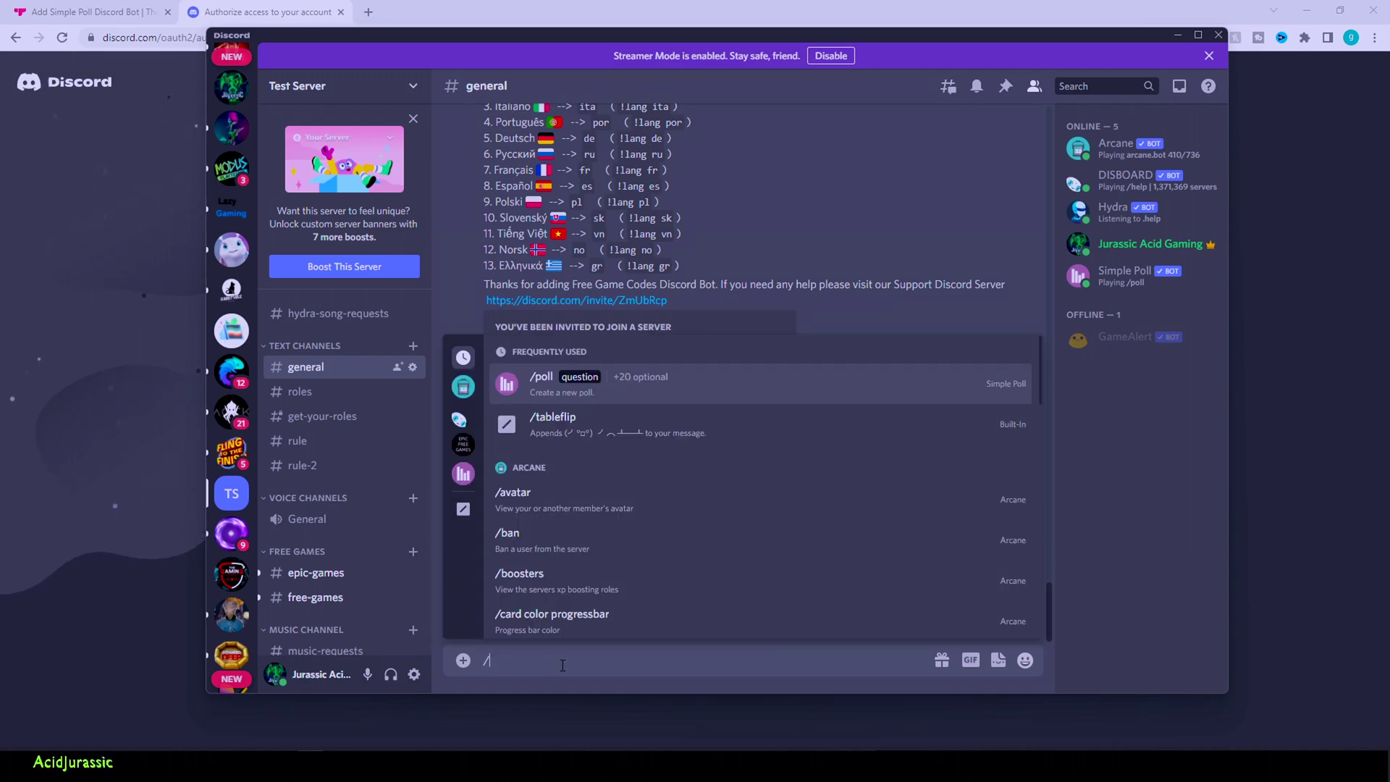
type("Poll")
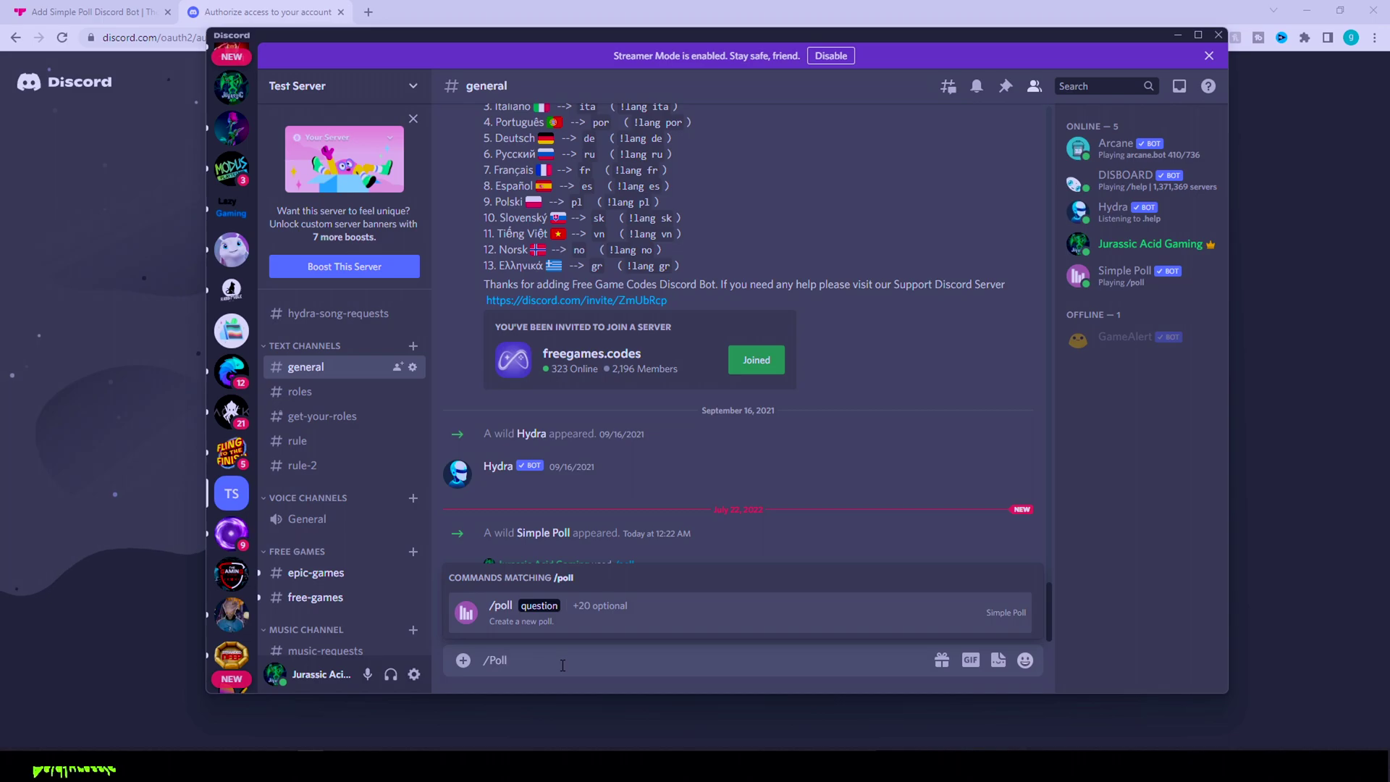
left_click(667, 617)
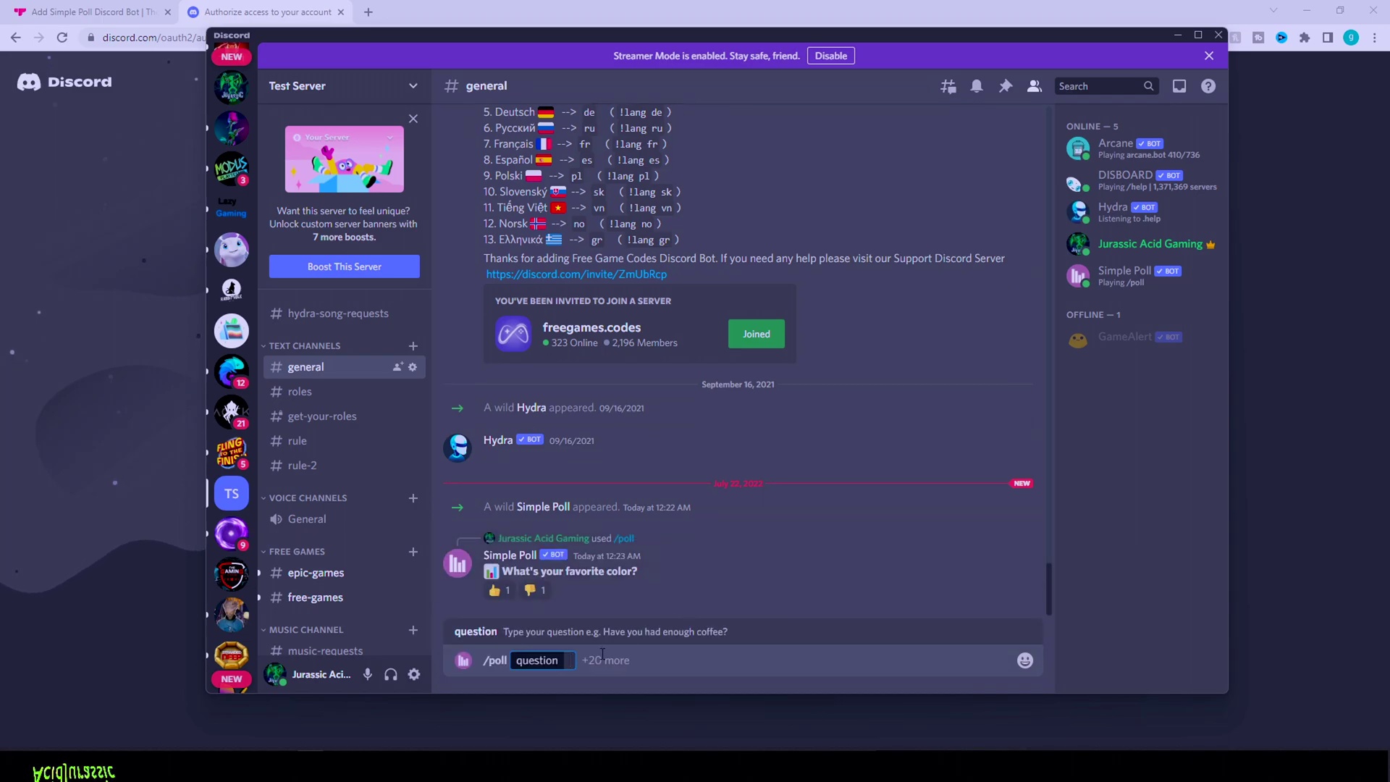
type("What's your favorite color?")
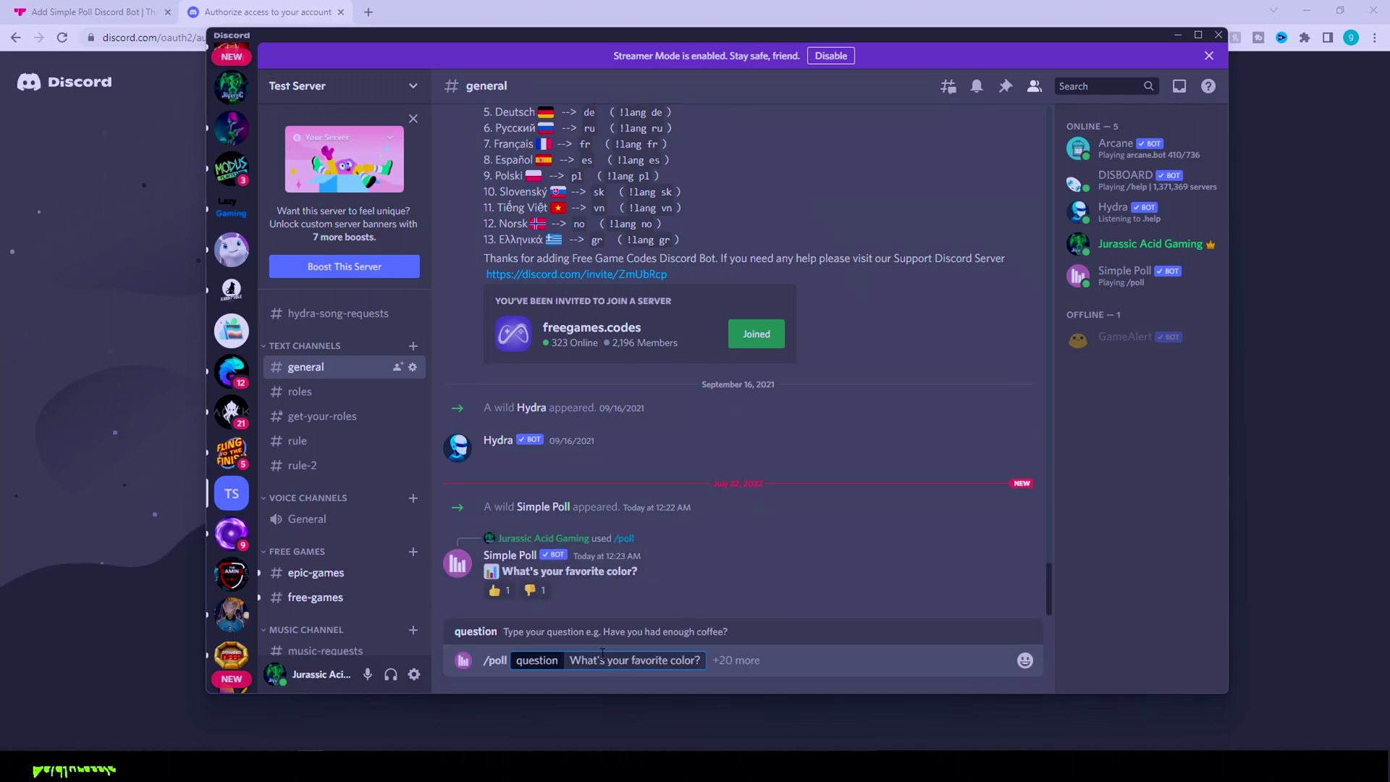
- Add "red" as choice_a and "blue" as choice_b to the poll, and post it
left_click(751, 660)
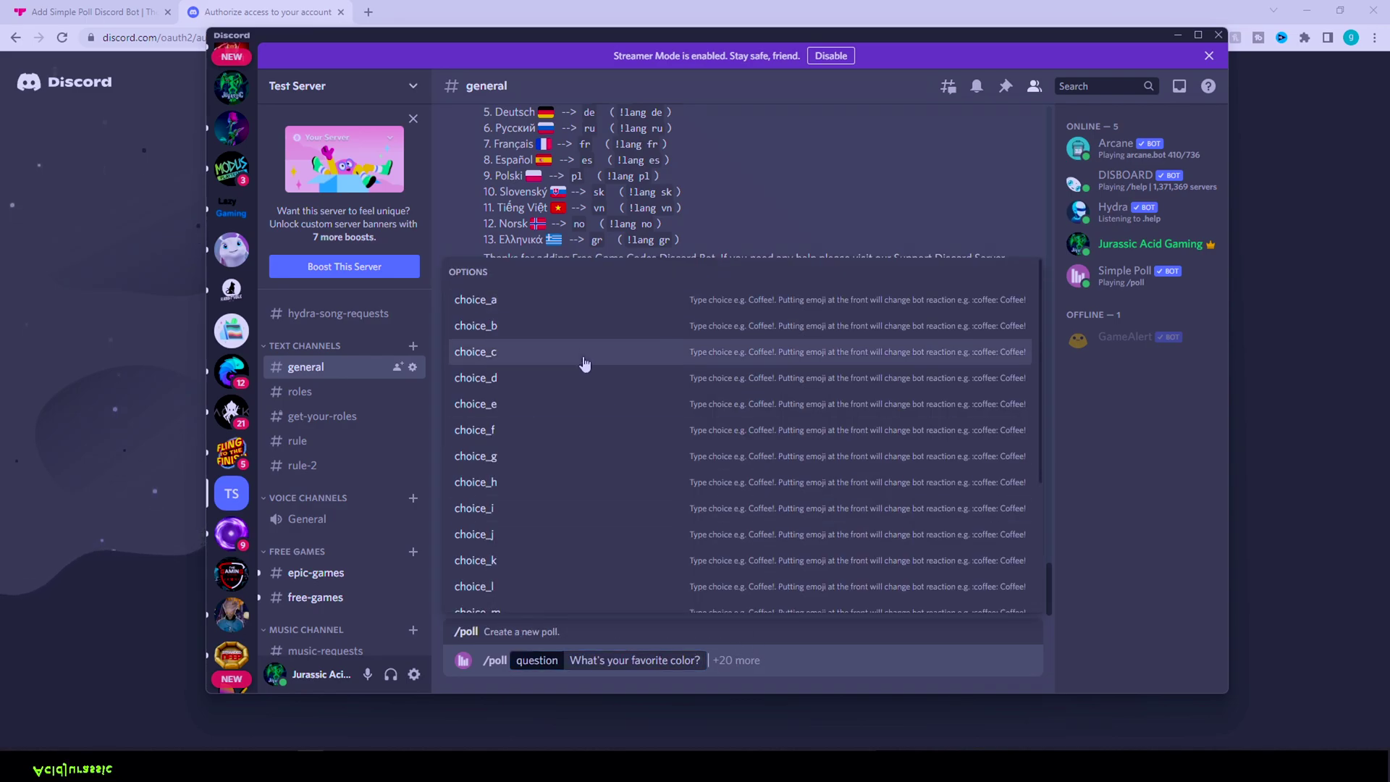
scroll(536, 461, "down", 2)
scroll(537, 462, "up", 2)
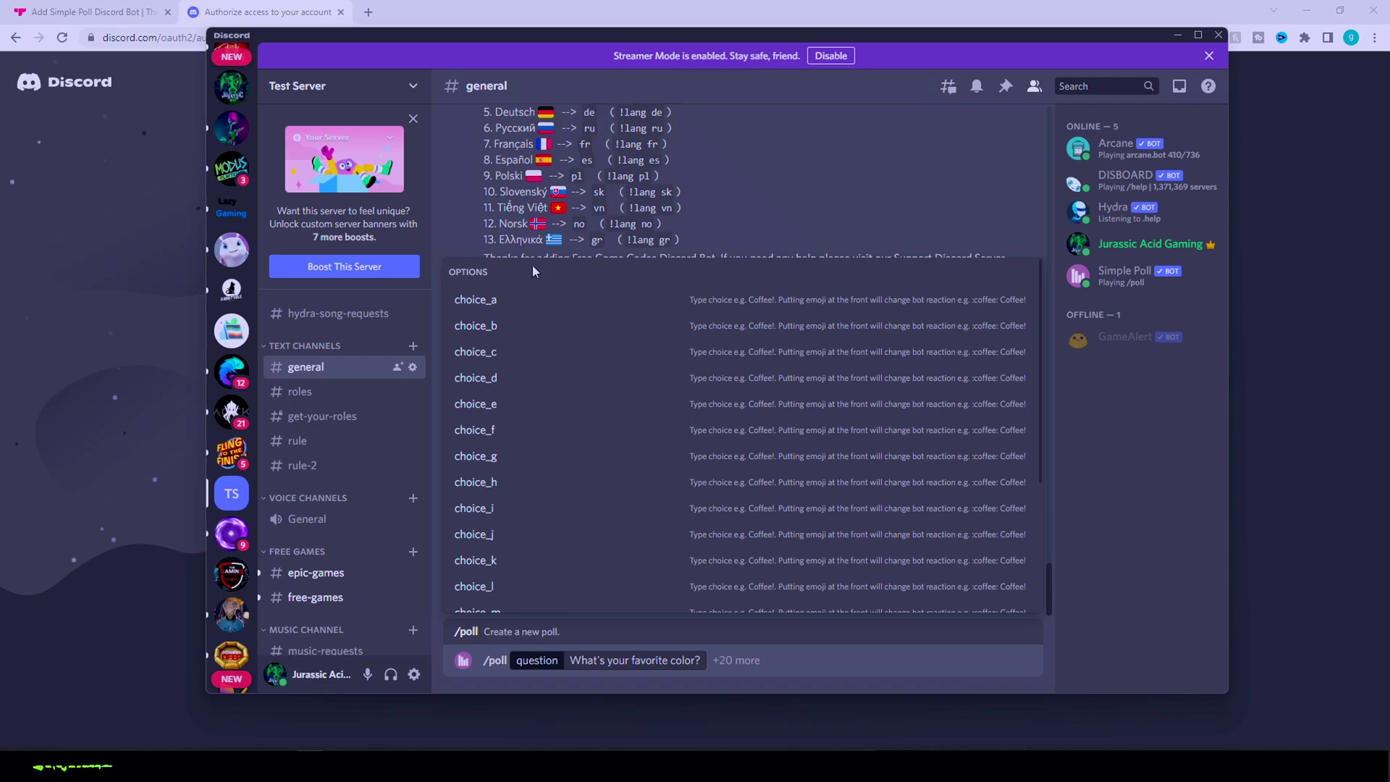
left_click(519, 295)
type("red")
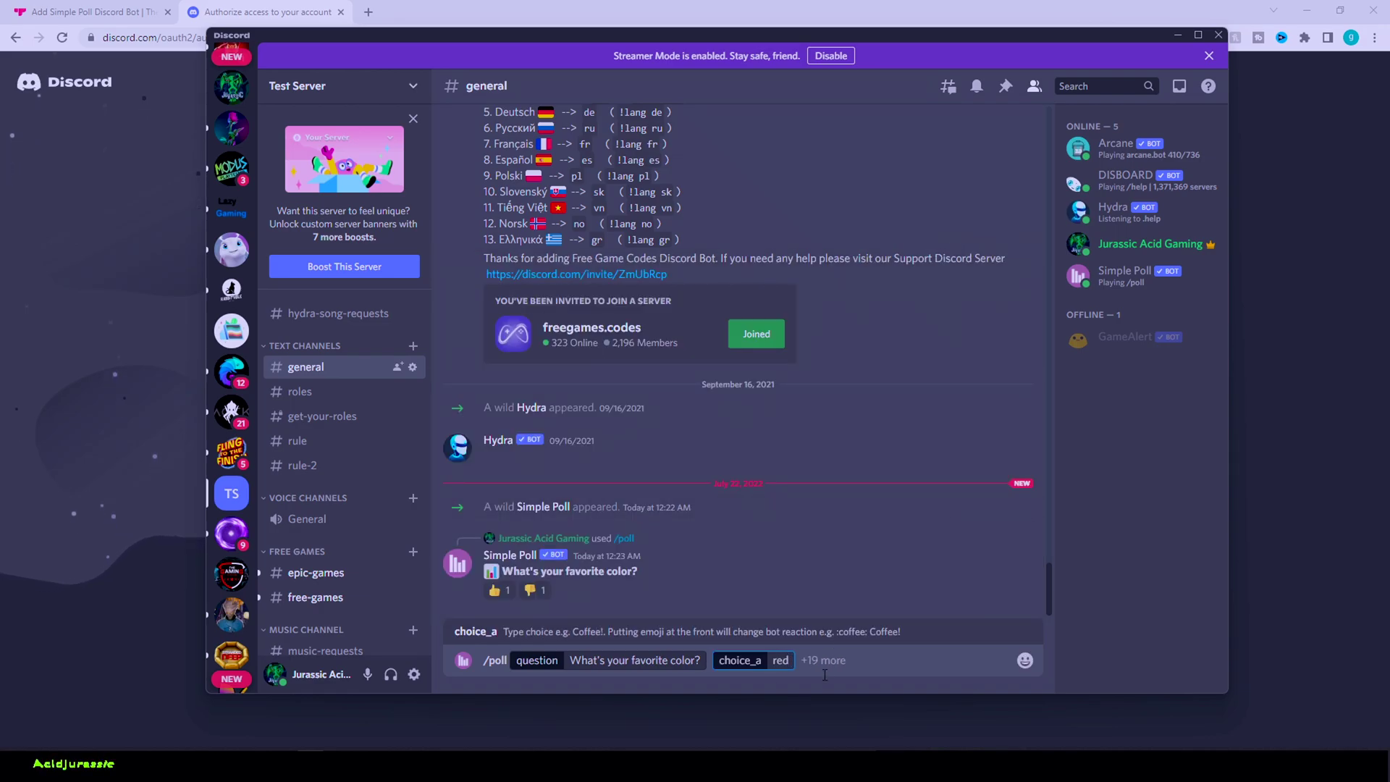
left_click(765, 672)
left_click(612, 303)
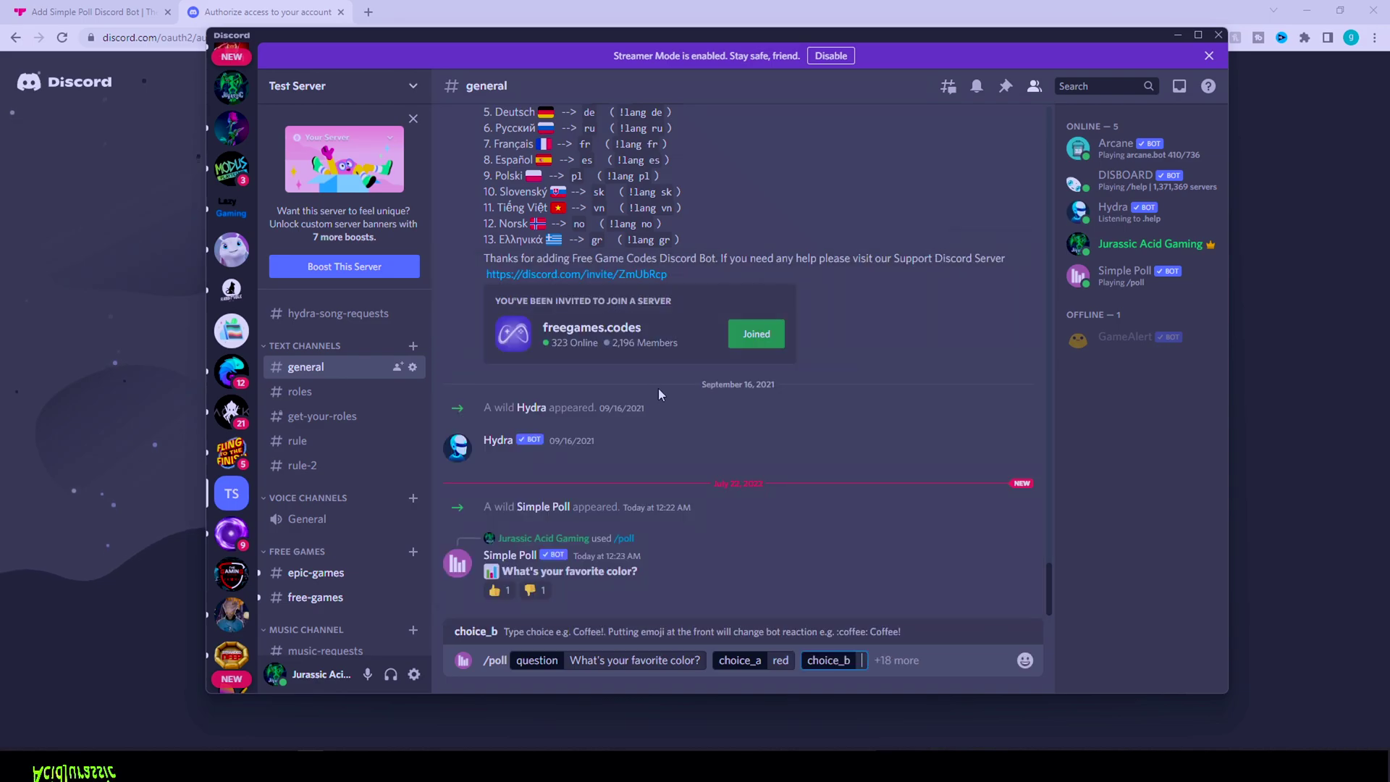
type("blue")
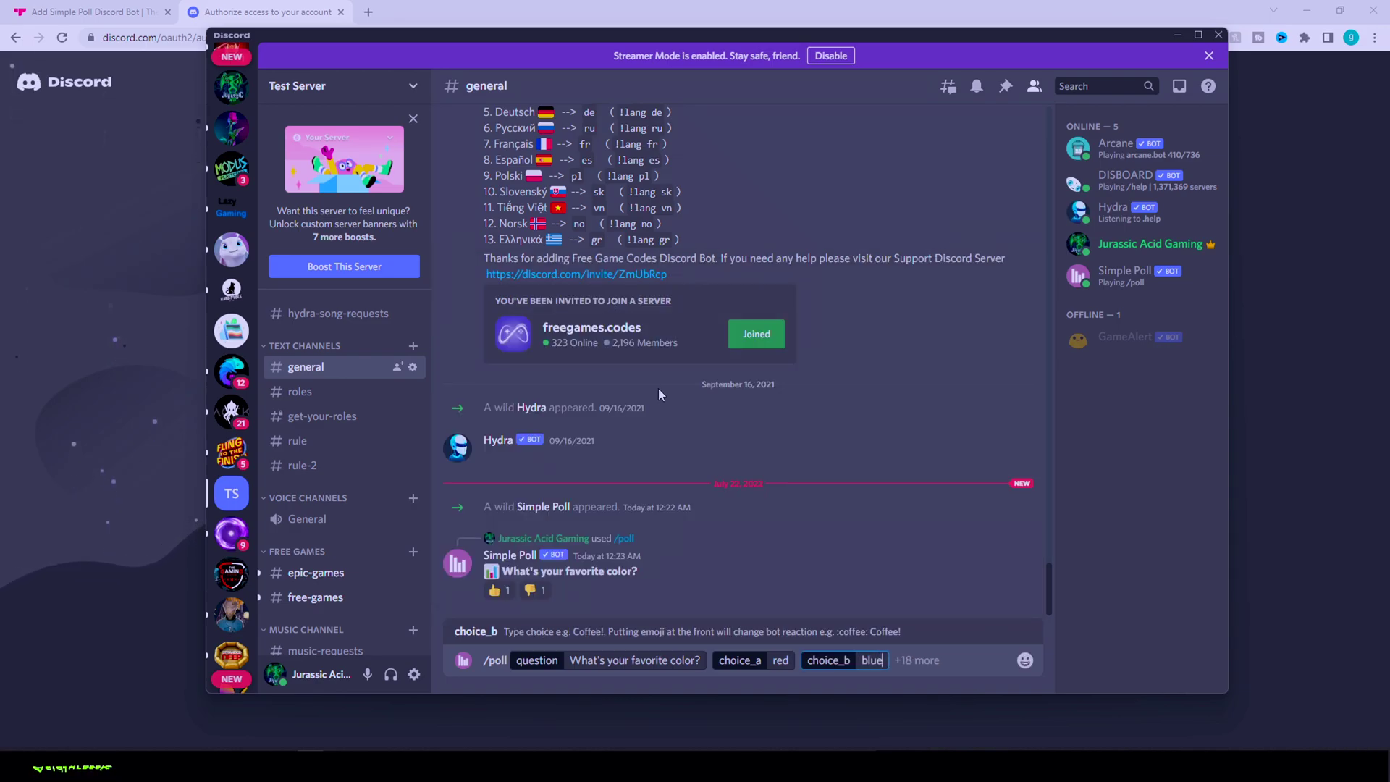
key("Return")
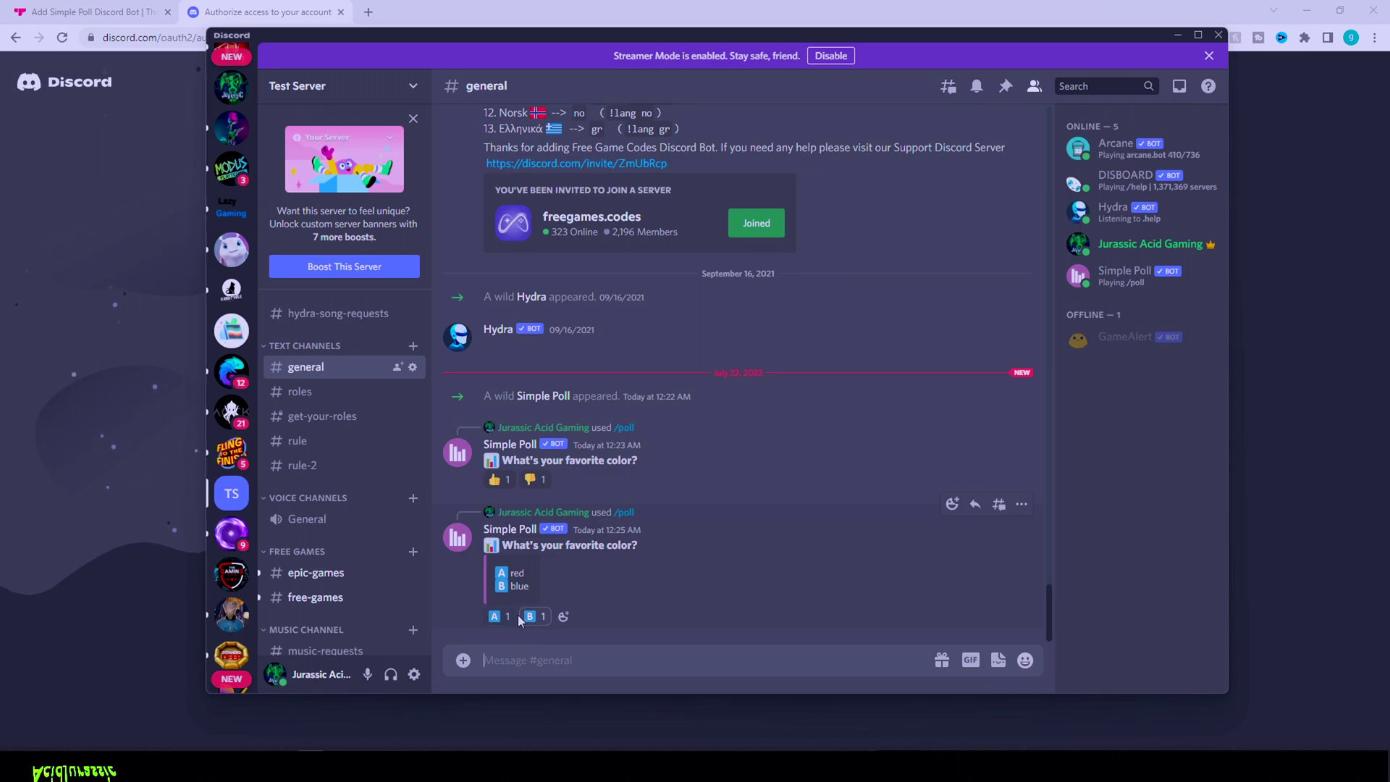
mouse_move(511, 620)
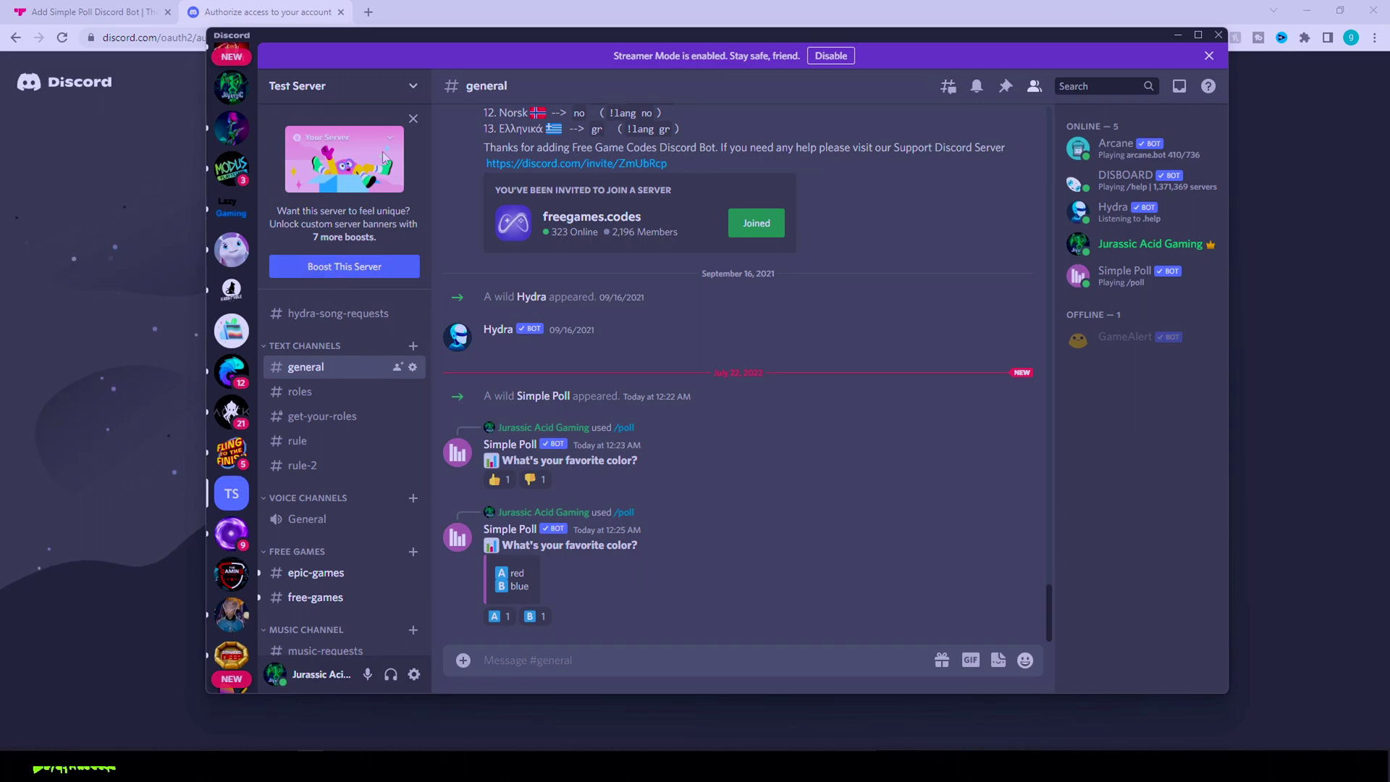
- Create a new role in Test Server's settings, name it "Poll" and give it the light blue color
left_click(416, 91)
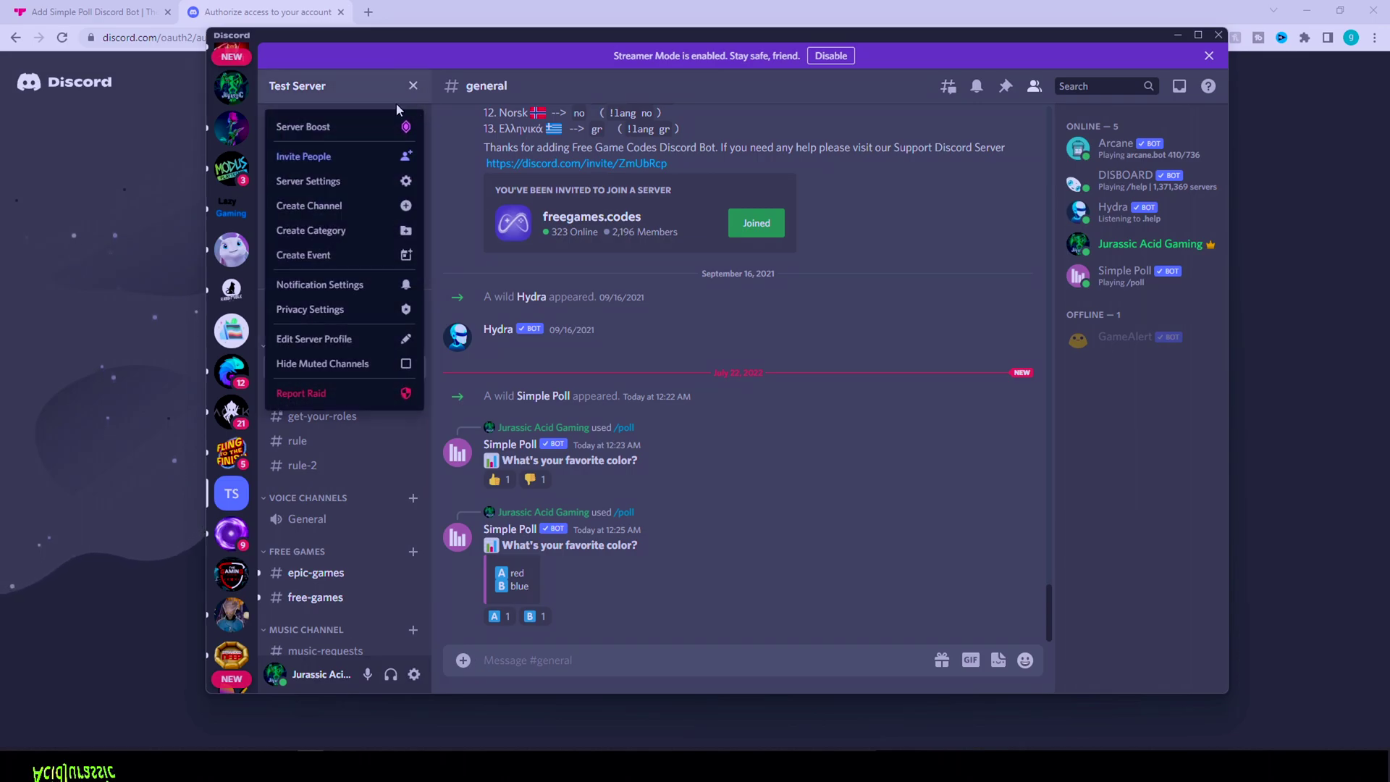
left_click(339, 185)
left_click(404, 137)
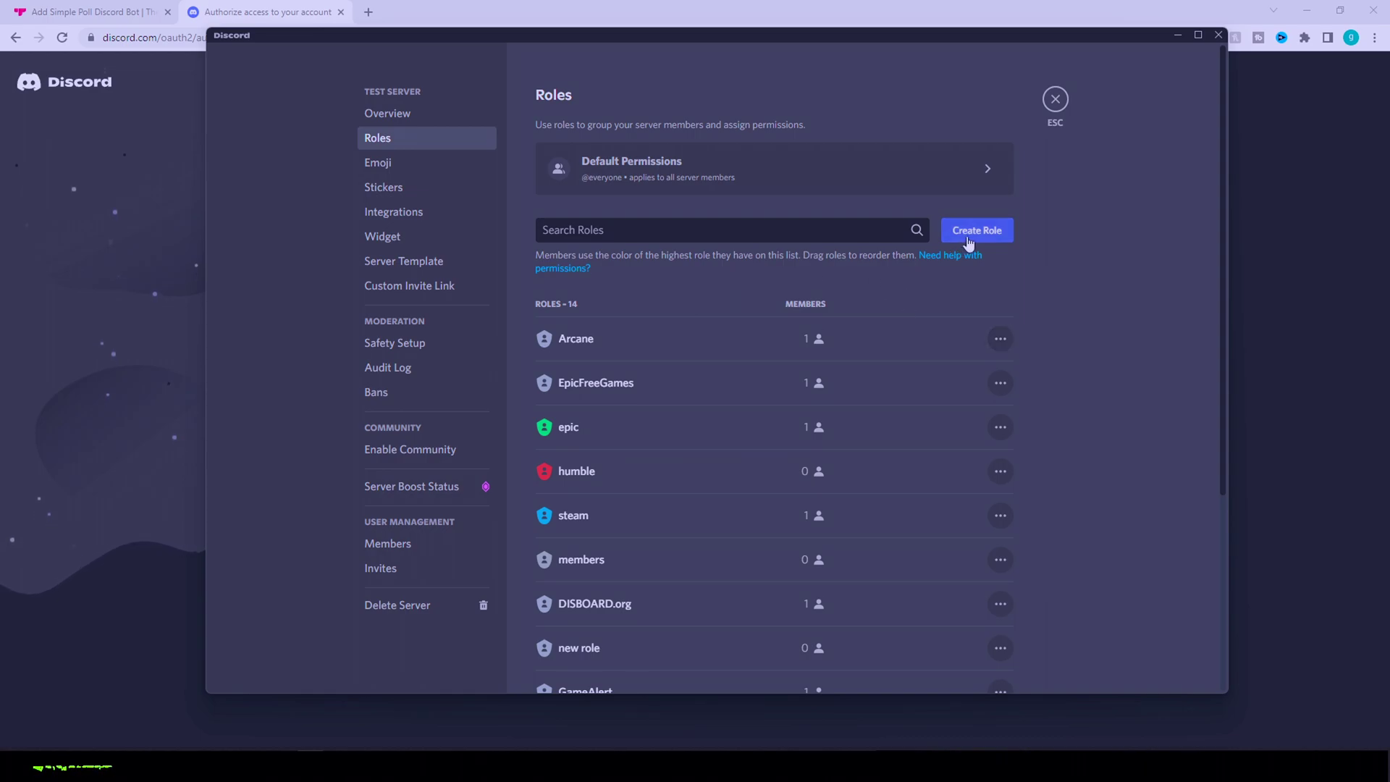
left_click(995, 232)
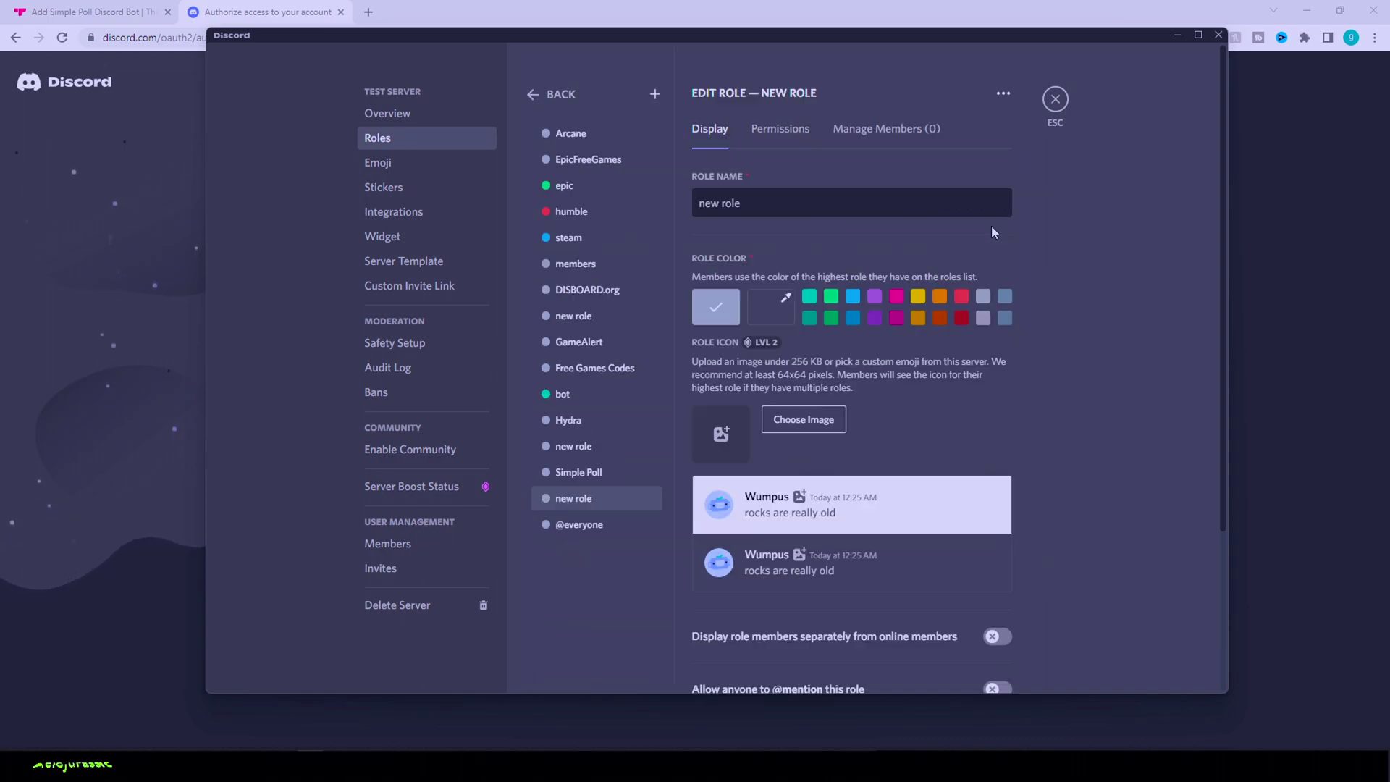
triple_click(865, 209)
type("Poll")
left_click(853, 296)
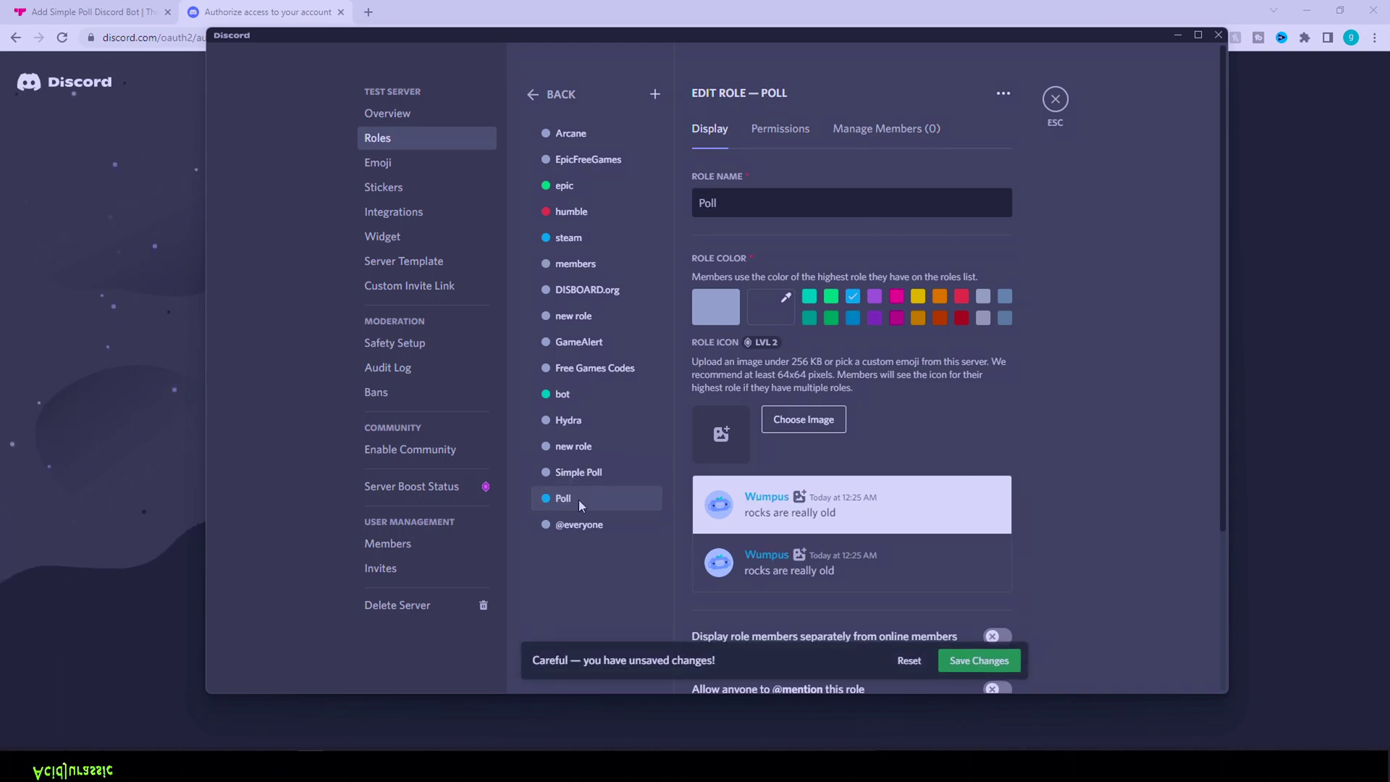
- Move the Poll role directly below Hydra in the role order, save the changes and leave the server settings
left_click_drag(579, 499, 586, 453)
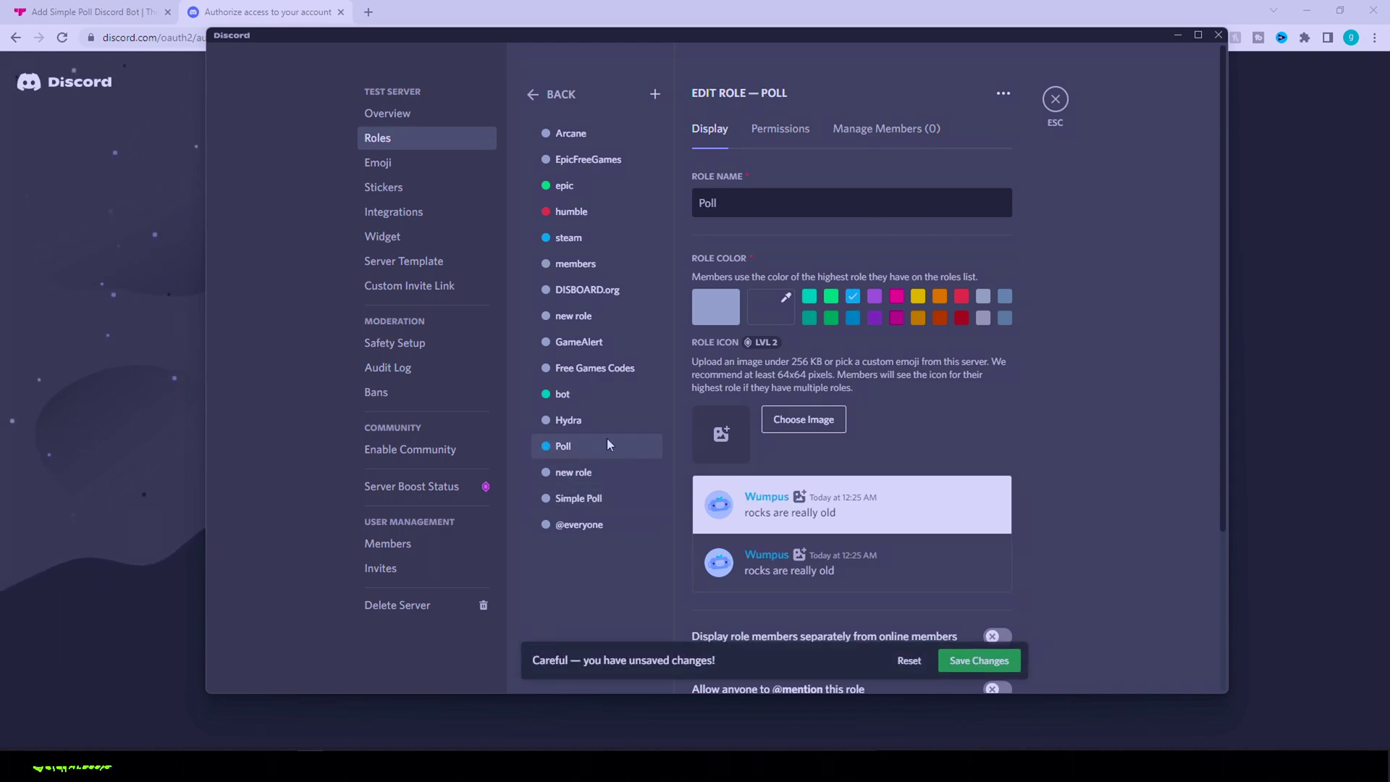
left_click(980, 661)
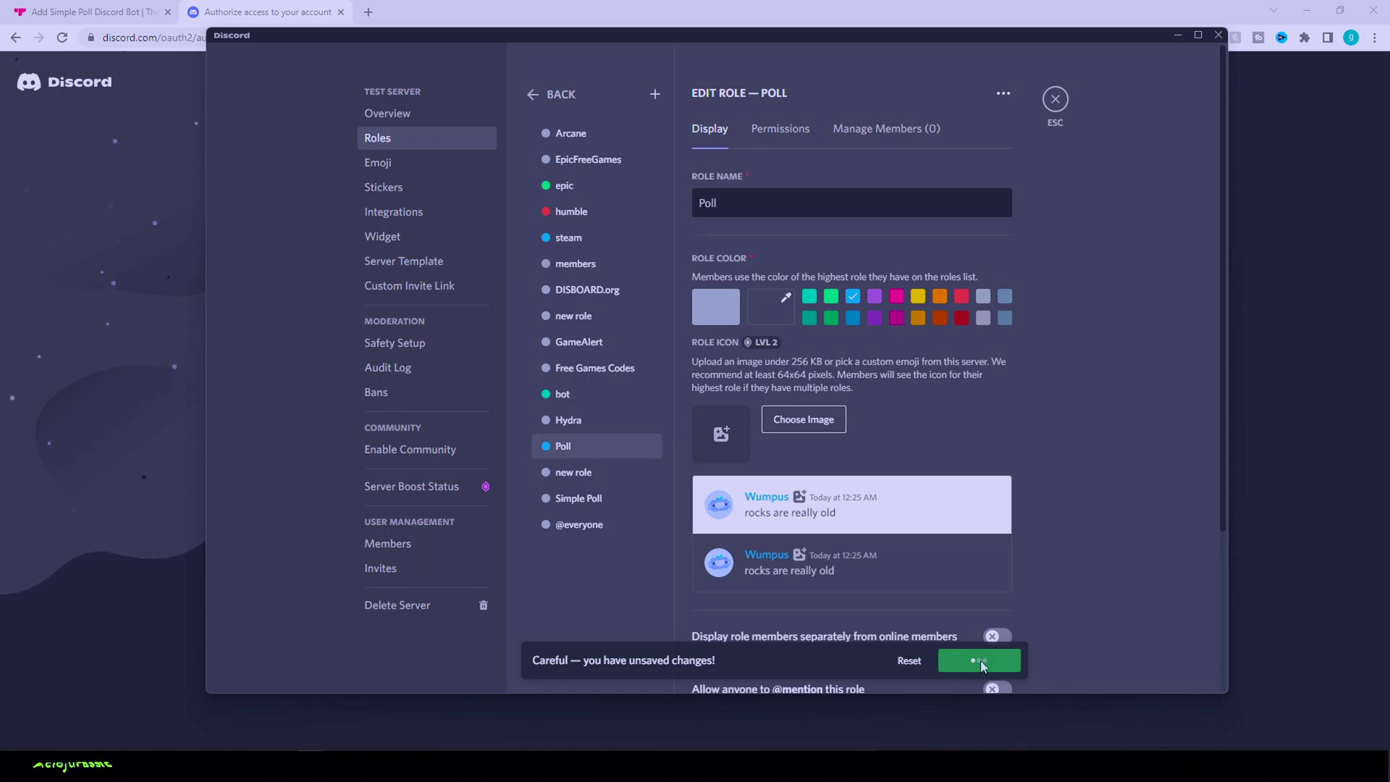
key("Escape")
- Assign the Poll role to the Simple Poll bot from its member profile
left_click(1124, 275)
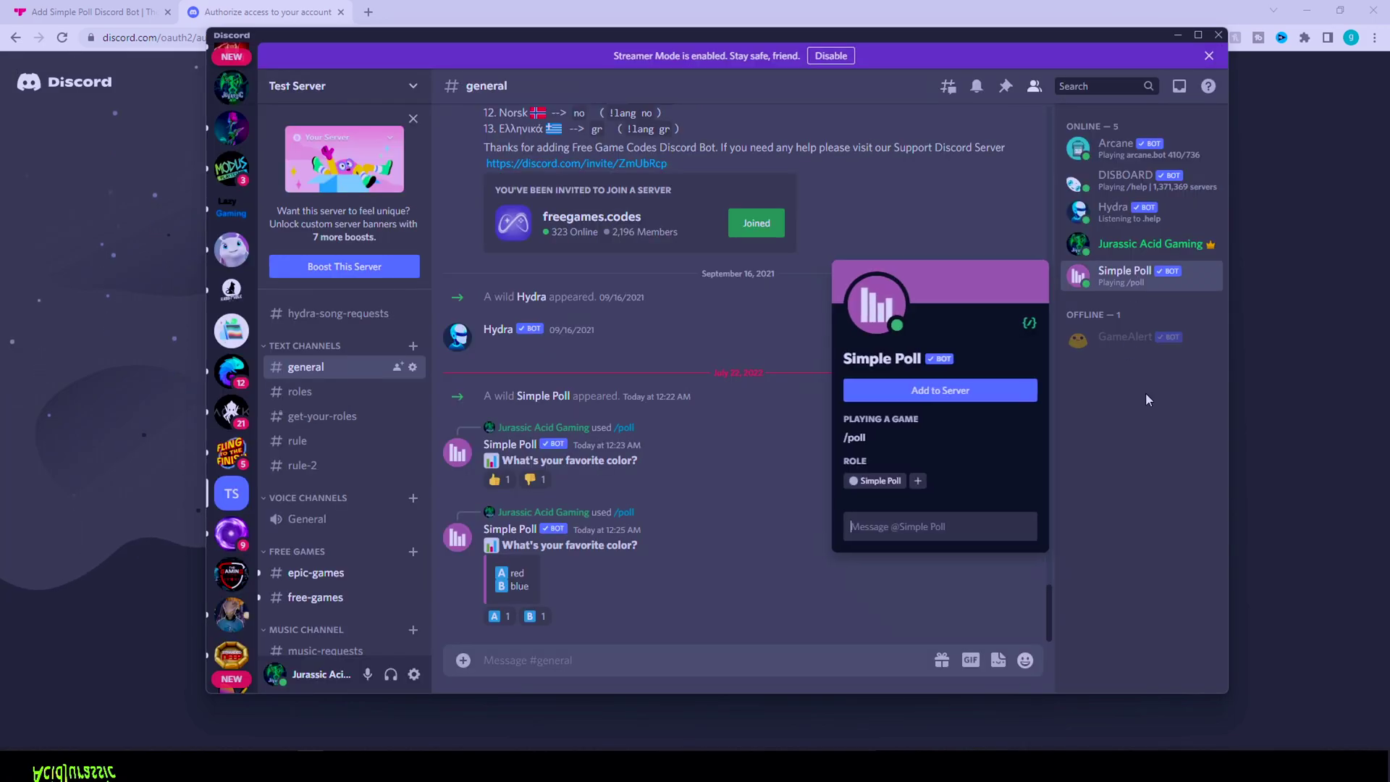
left_click(918, 482)
scroll(883, 446, "down", 2)
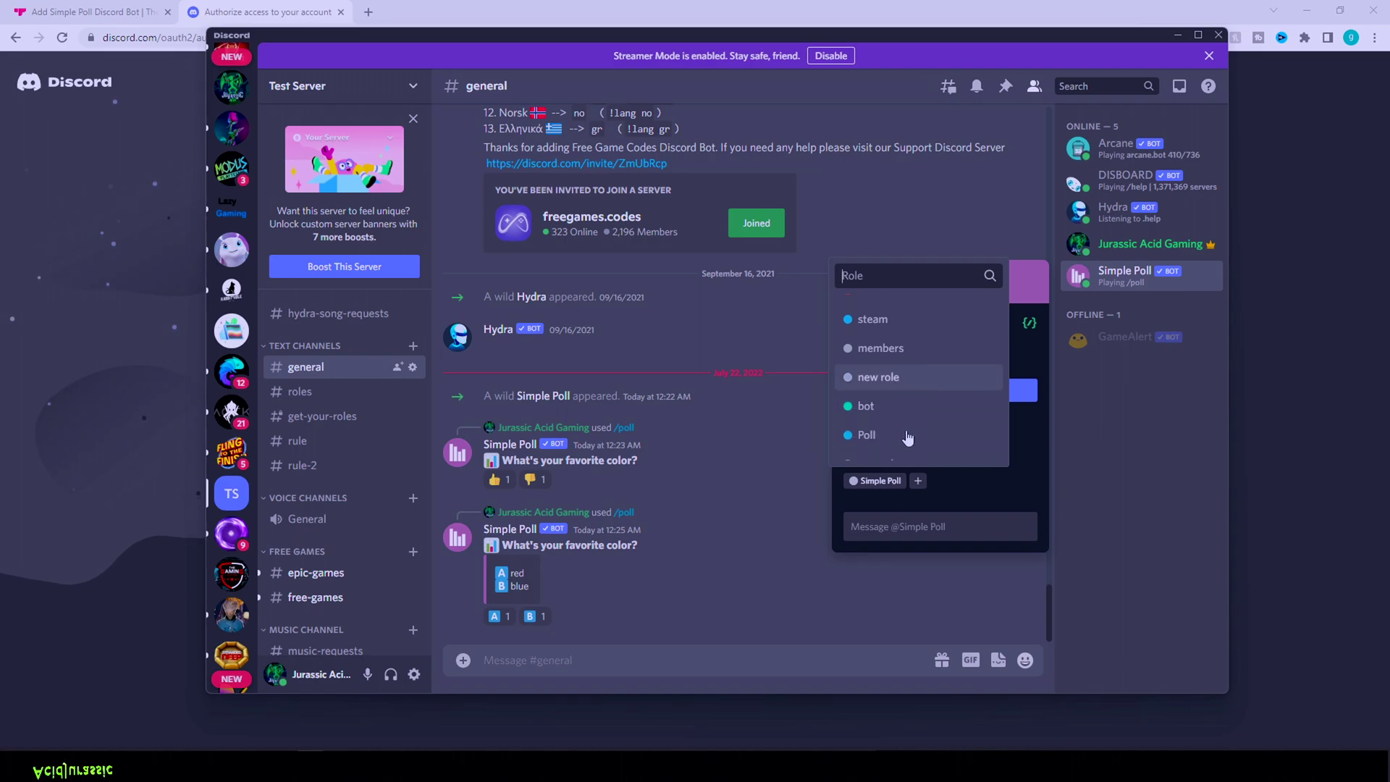
left_click(880, 420)
left_click(1114, 401)
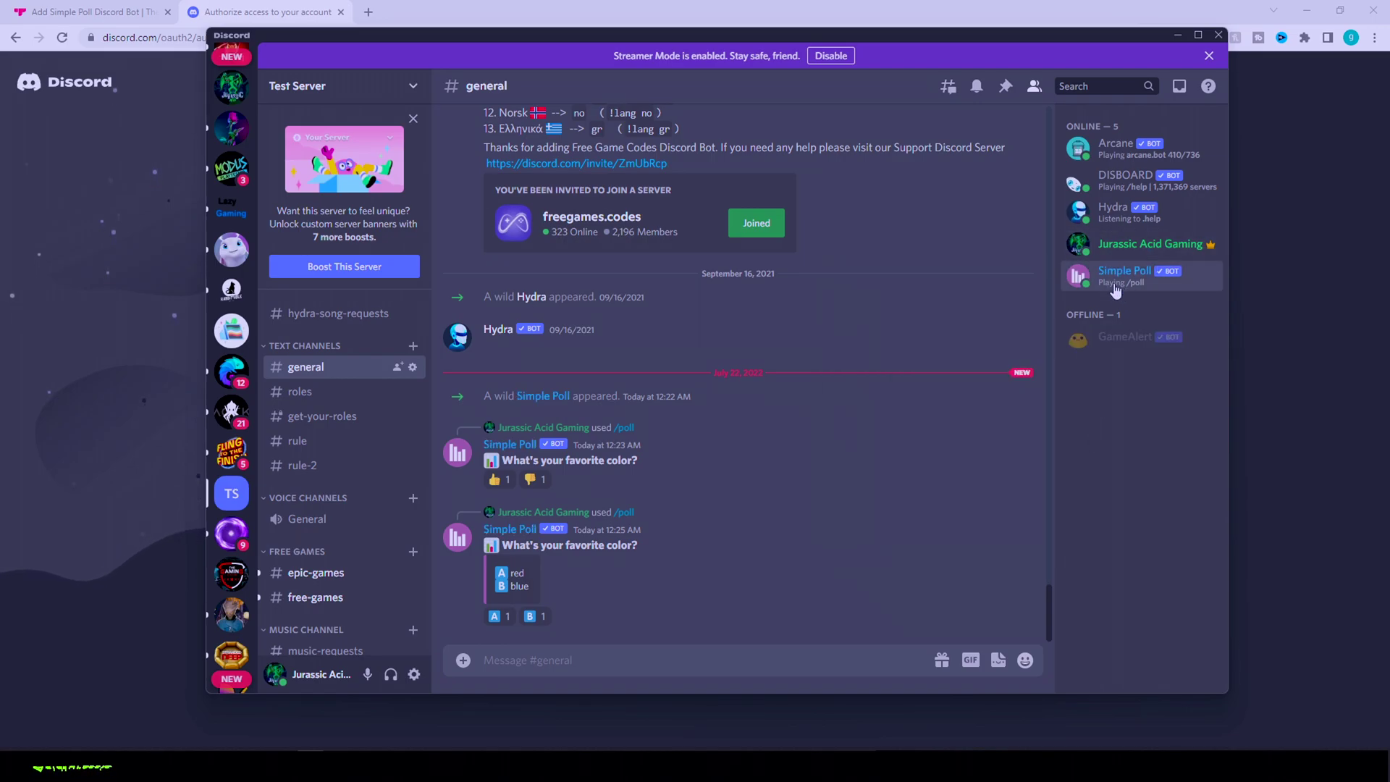
- Open the Text Channels category's permissions and add the Poll role to its advanced permissions
right_click(338, 369)
left_click(304, 345)
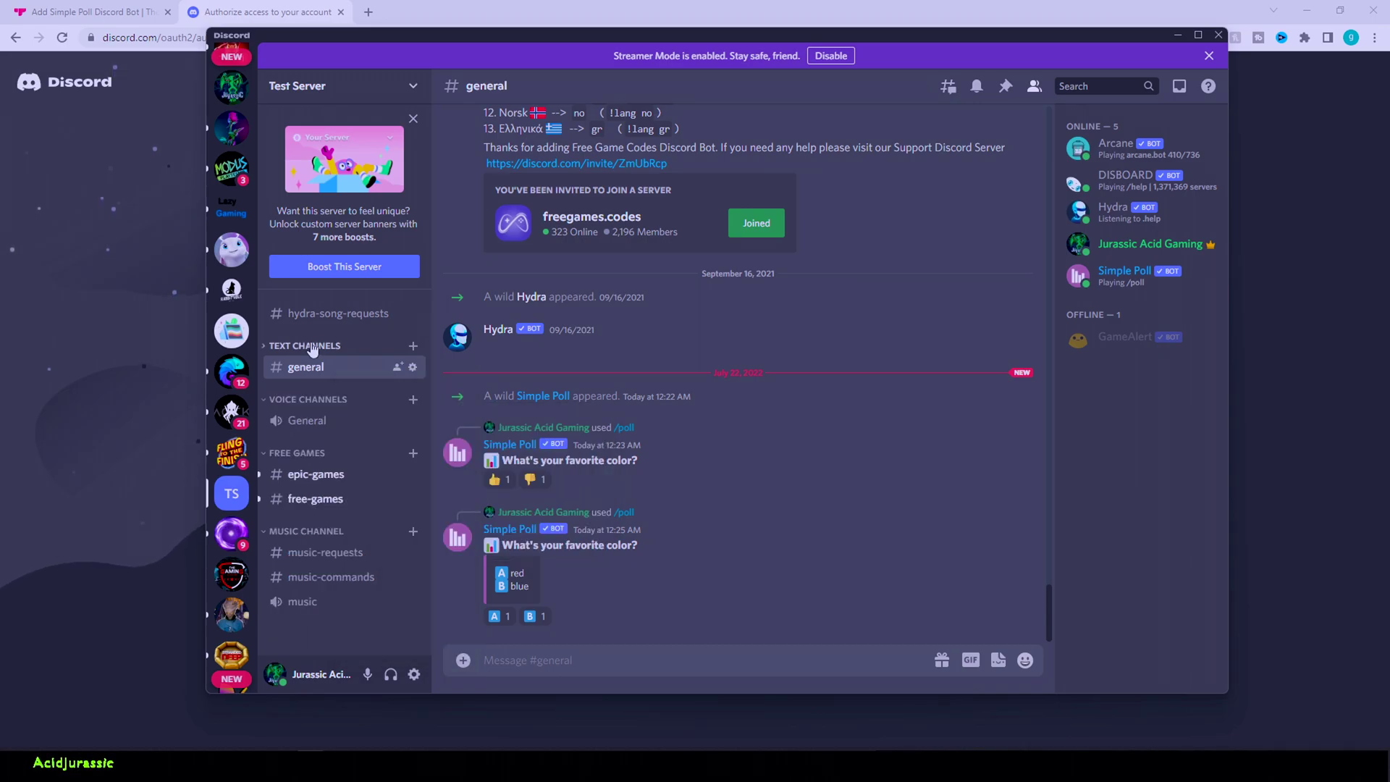
right_click(311, 345)
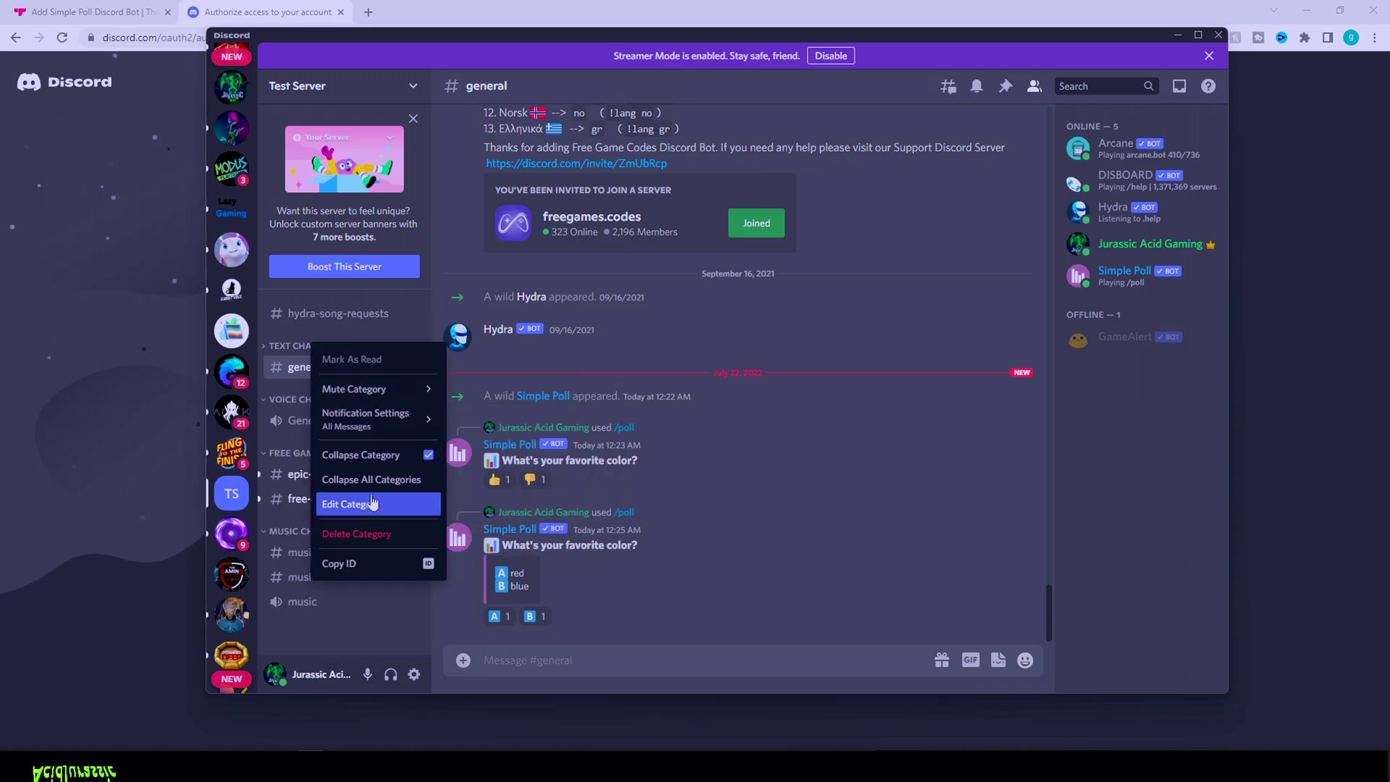
left_click(365, 503)
left_click(415, 136)
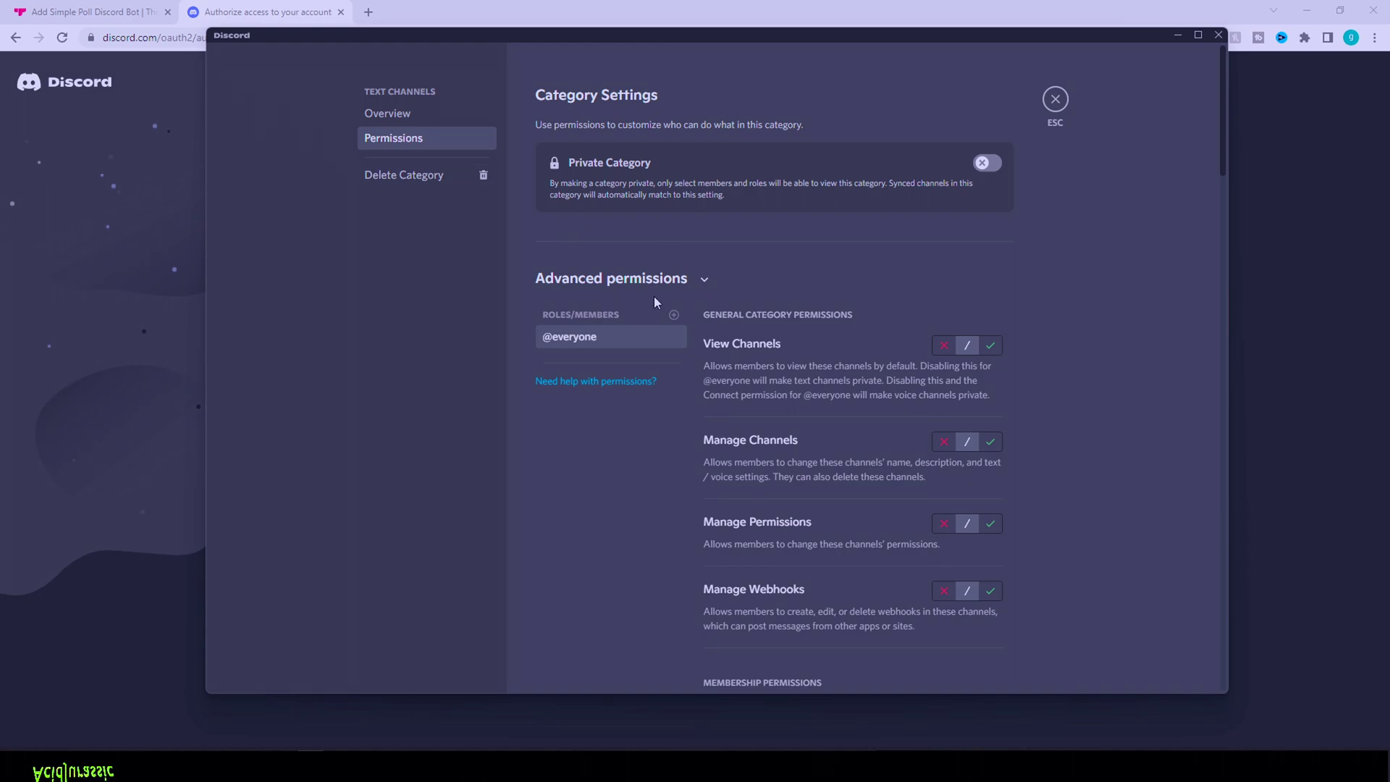
left_click(672, 316)
scroll(630, 507, "down", 3)
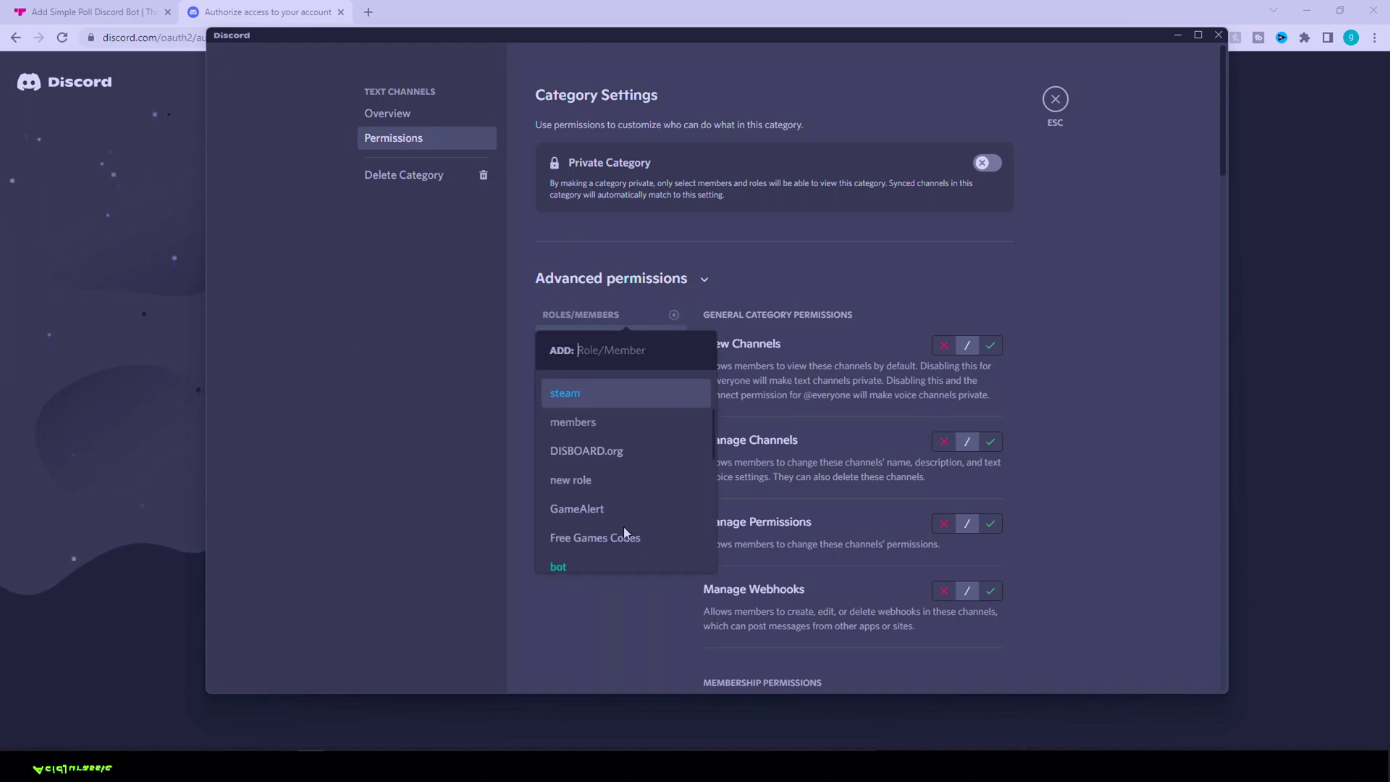
scroll(623, 527, "up", 2)
left_click(559, 479)
- Deny the Poll role the View Channels permission in the Text Channels category, save the changes and leave the settings
left_click(943, 345)
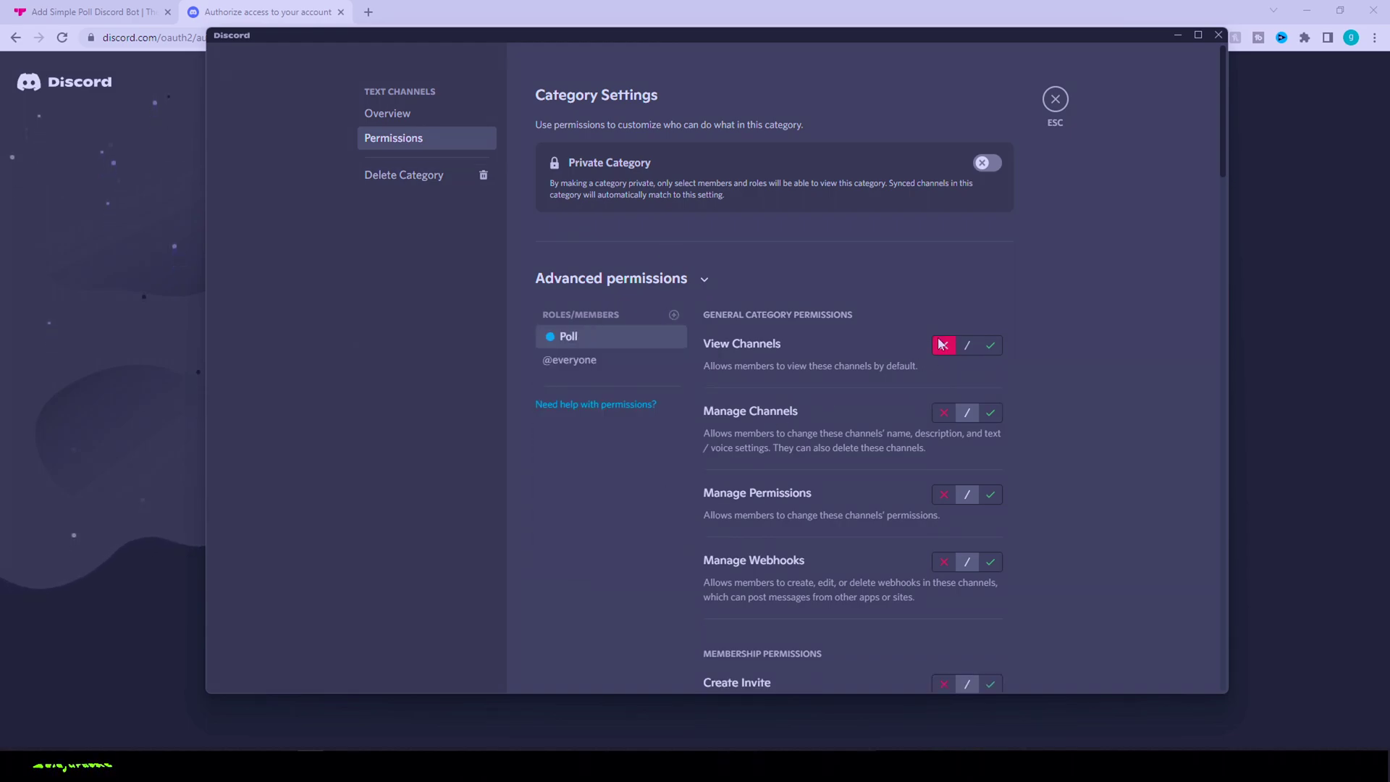
left_click(977, 658)
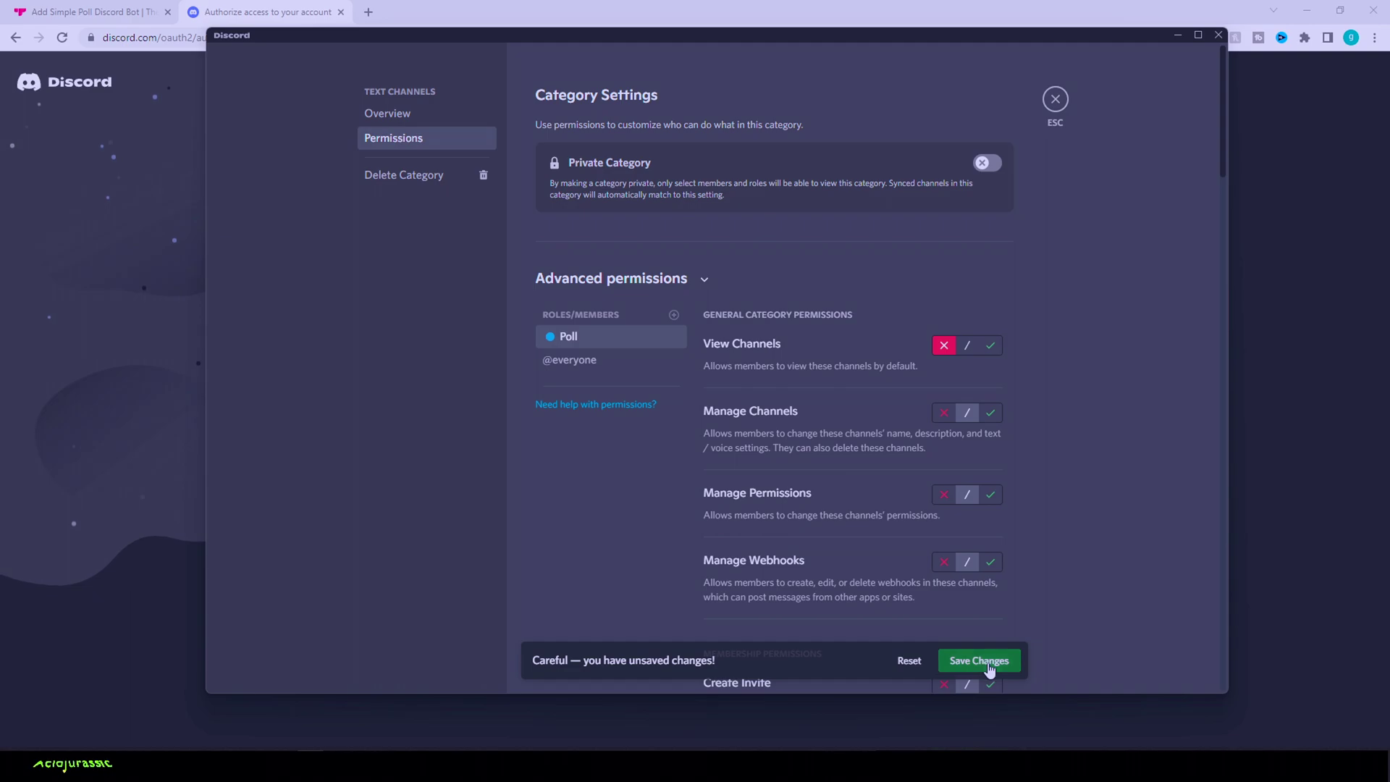
left_click(1057, 102)
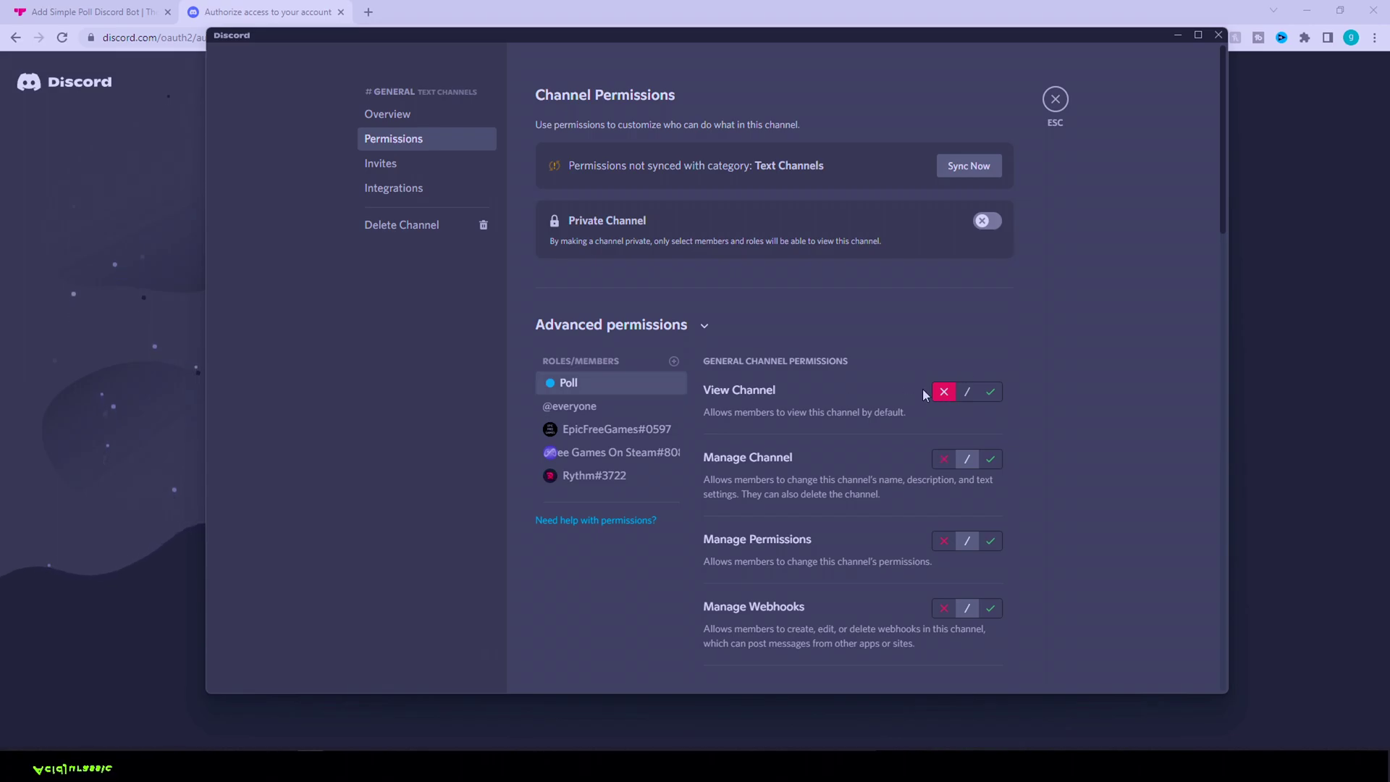
left_click(1054, 102)
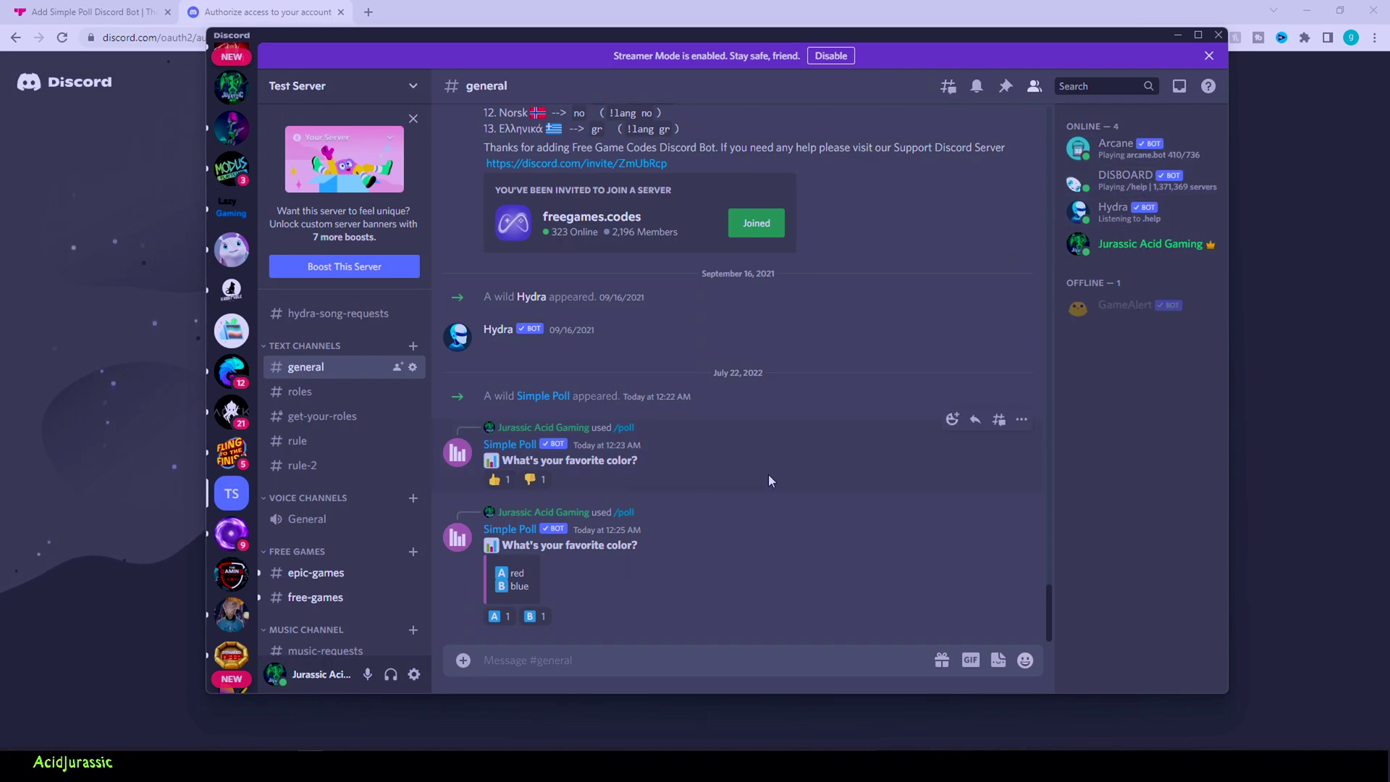
- Collapse the channel groups and create a new category named "Poll" in Test Server
left_click(333, 423)
left_click(335, 394)
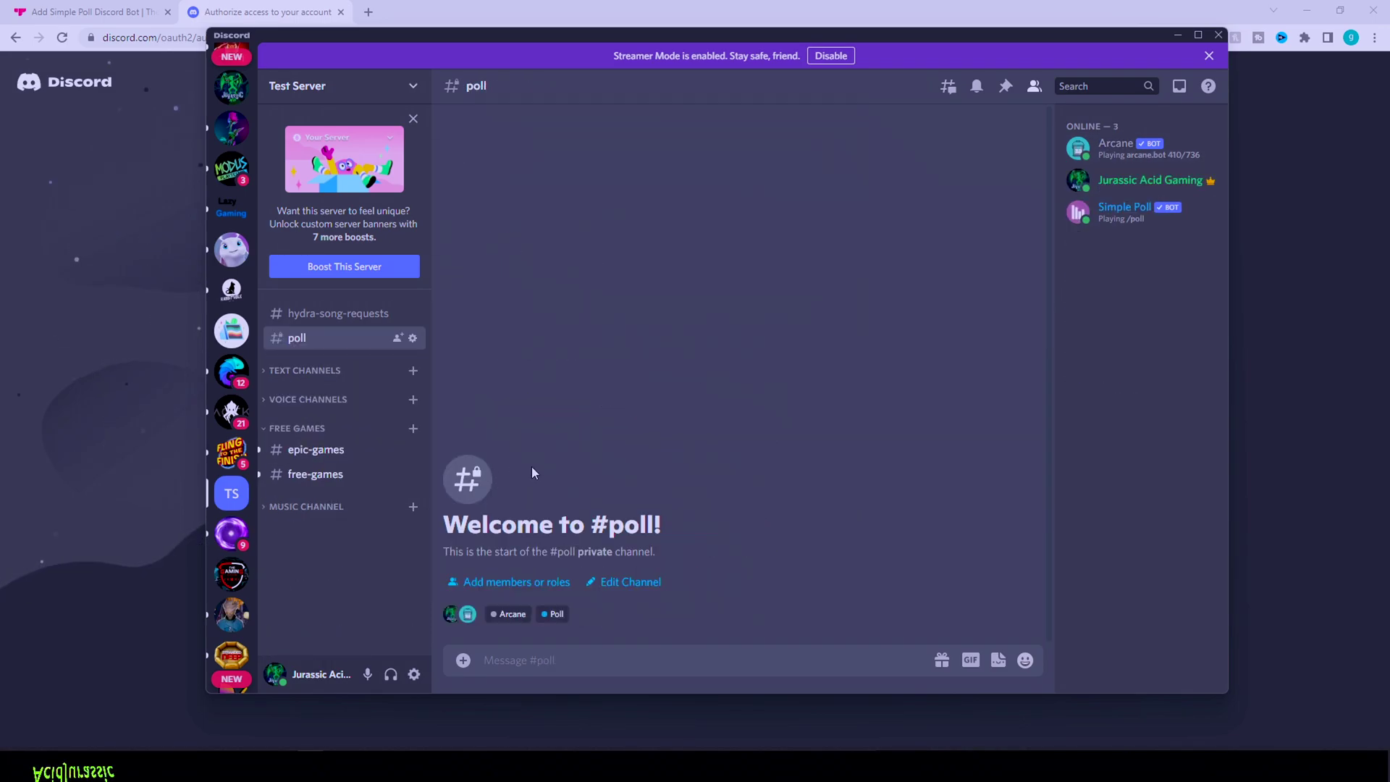
right_click(337, 571)
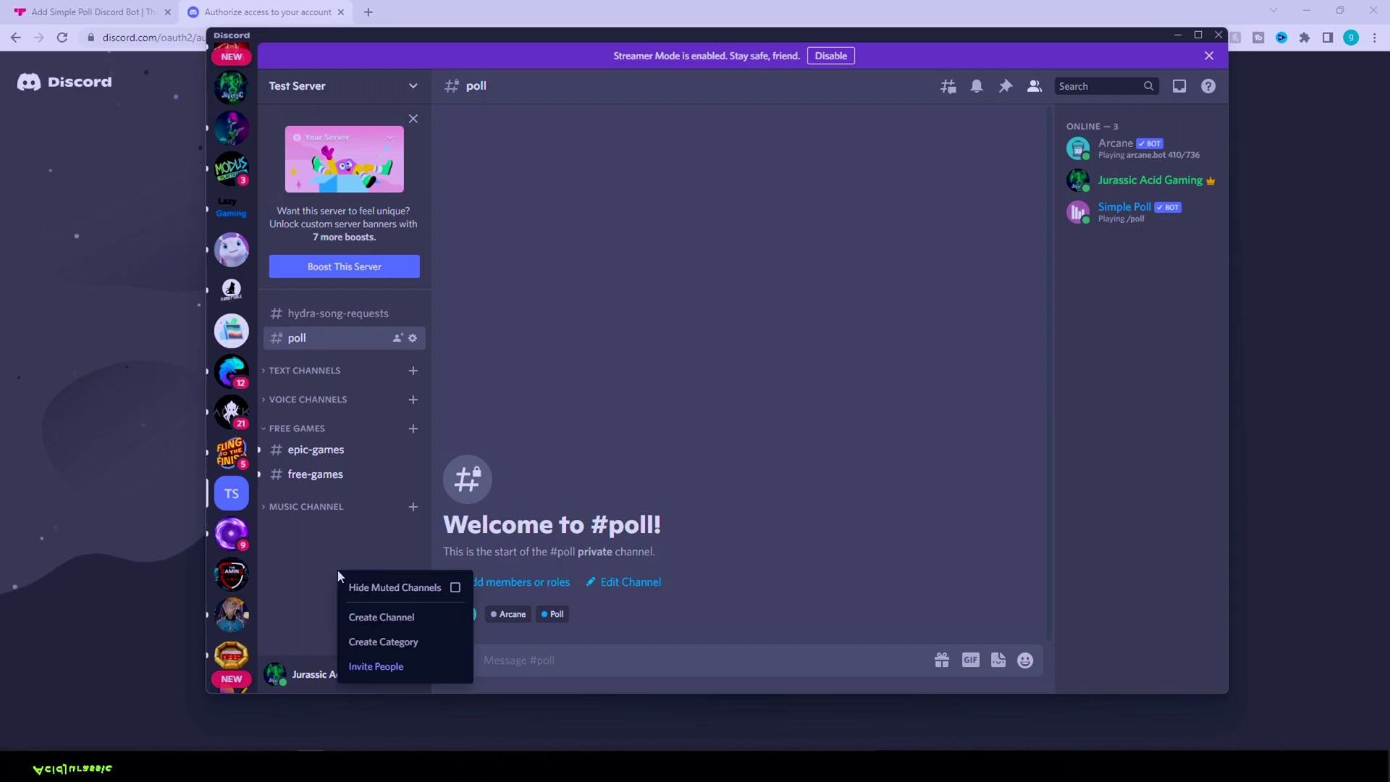
left_click(403, 643)
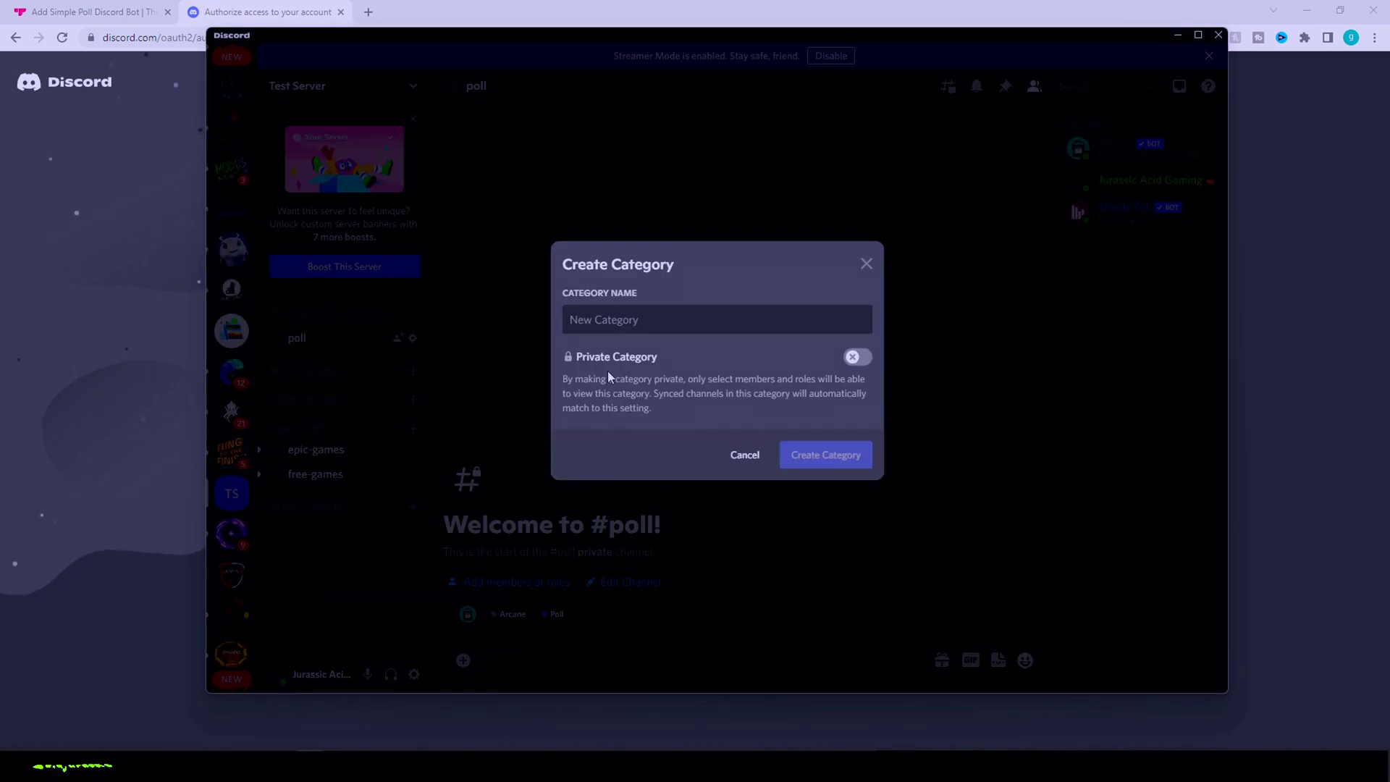
type("Poll")
left_click(839, 460)
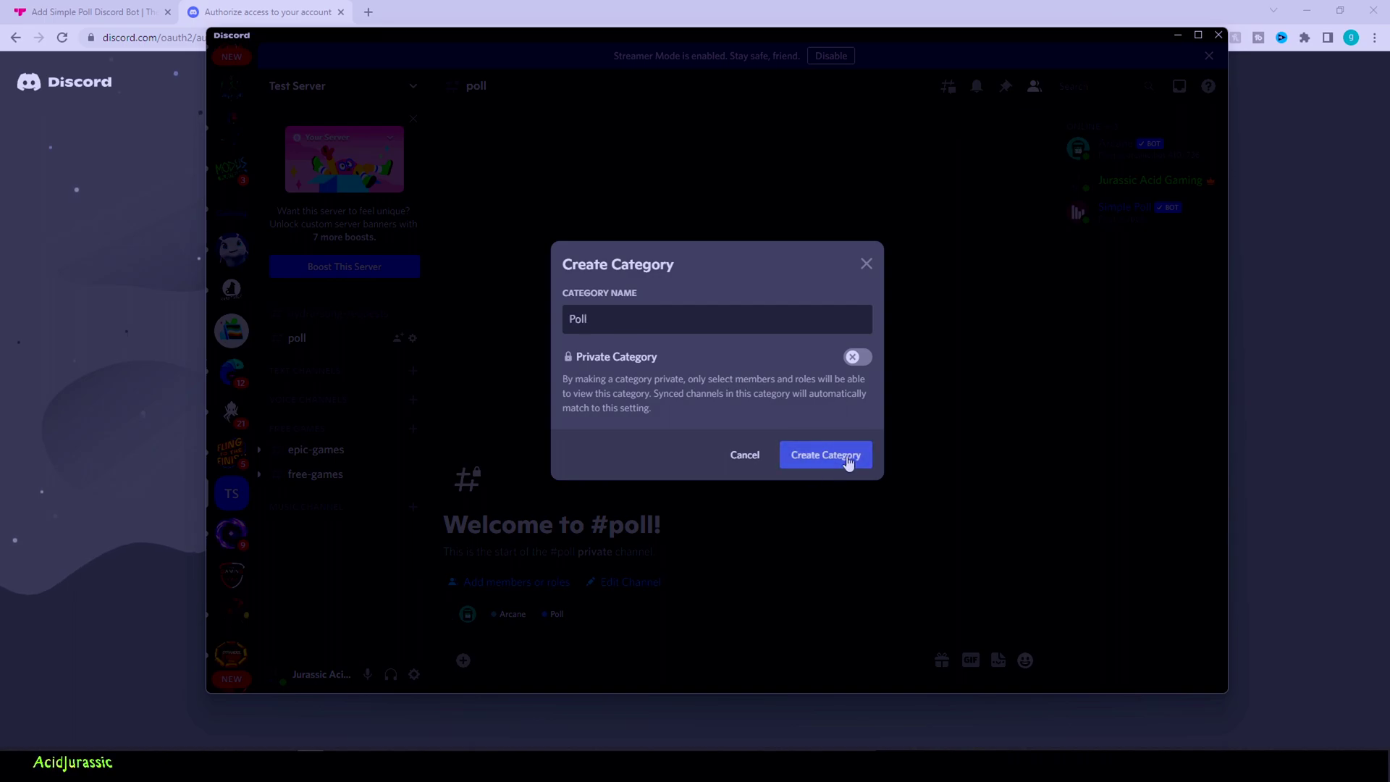
left_click(314, 539)
right_click(313, 540)
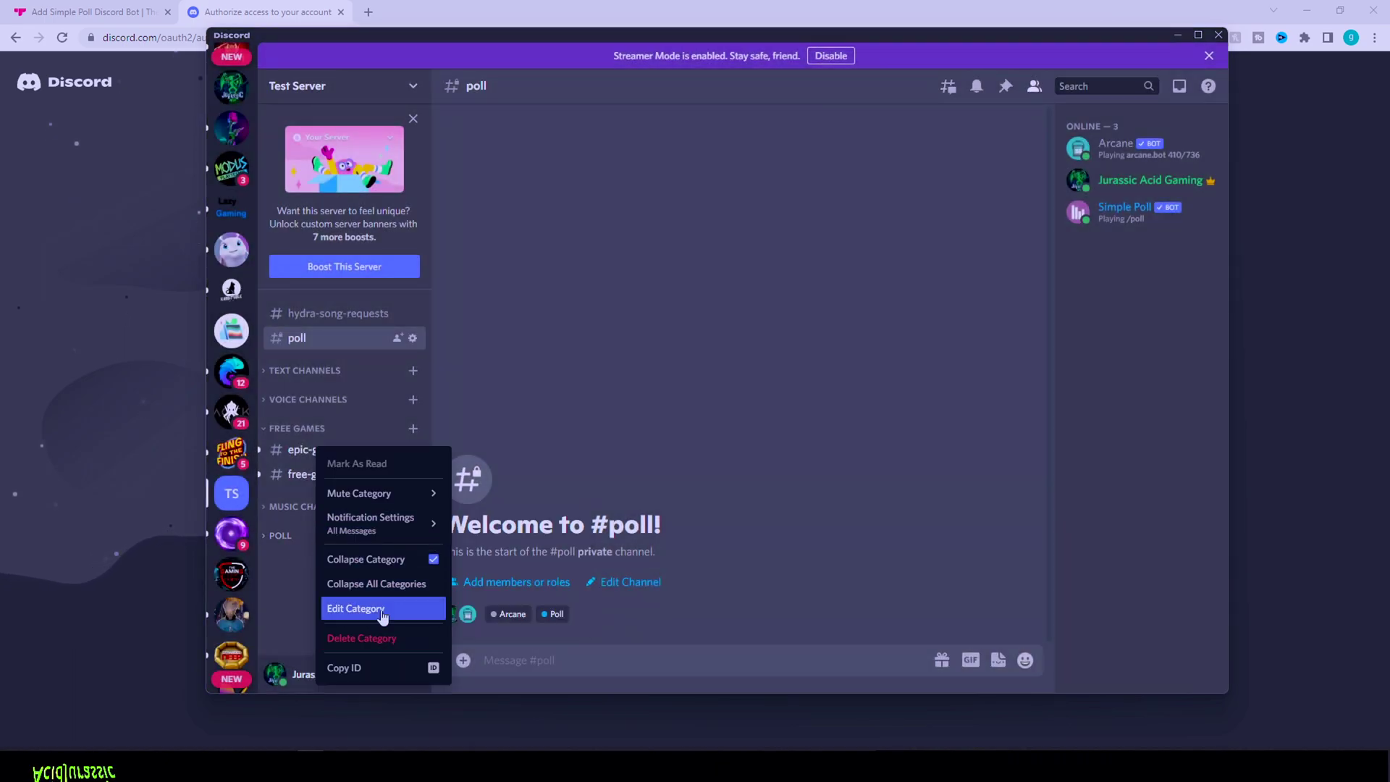
left_click(381, 610)
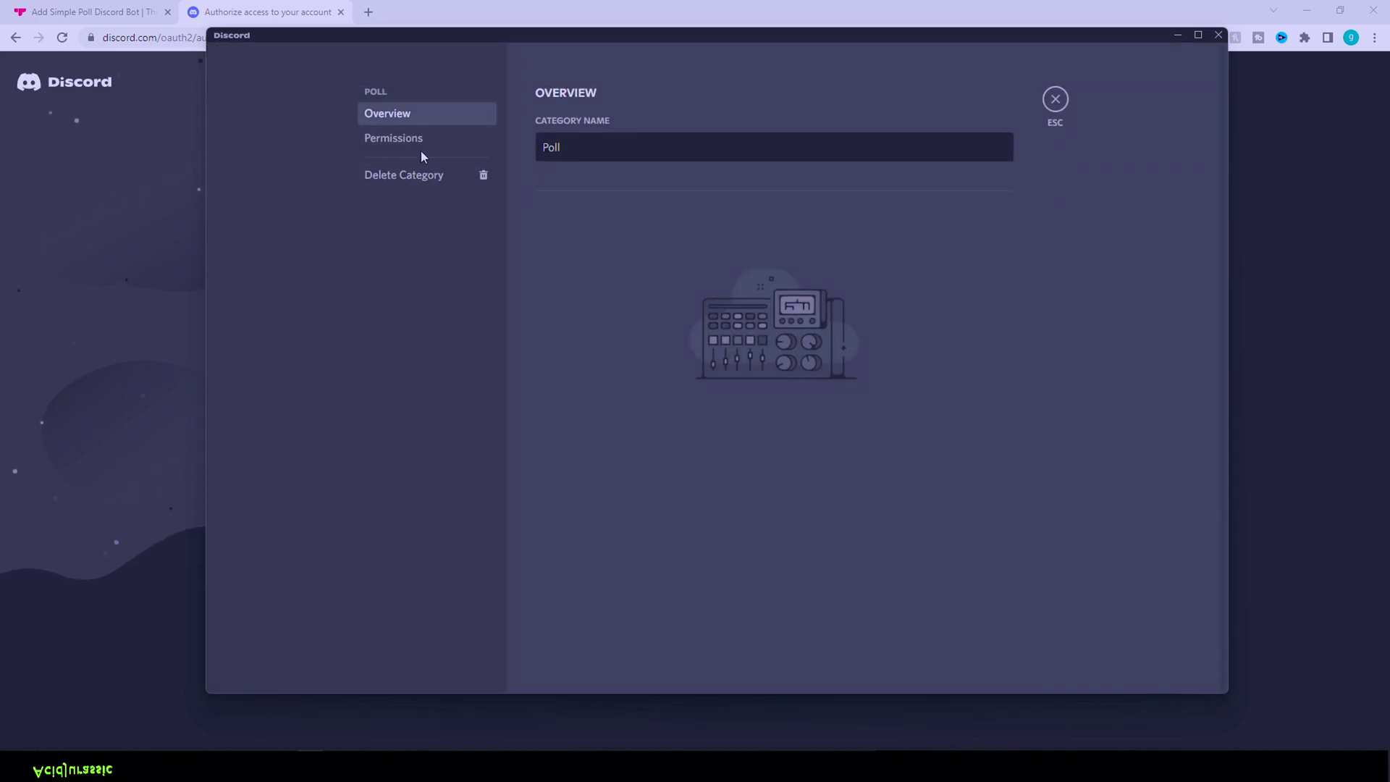
left_click(443, 145)
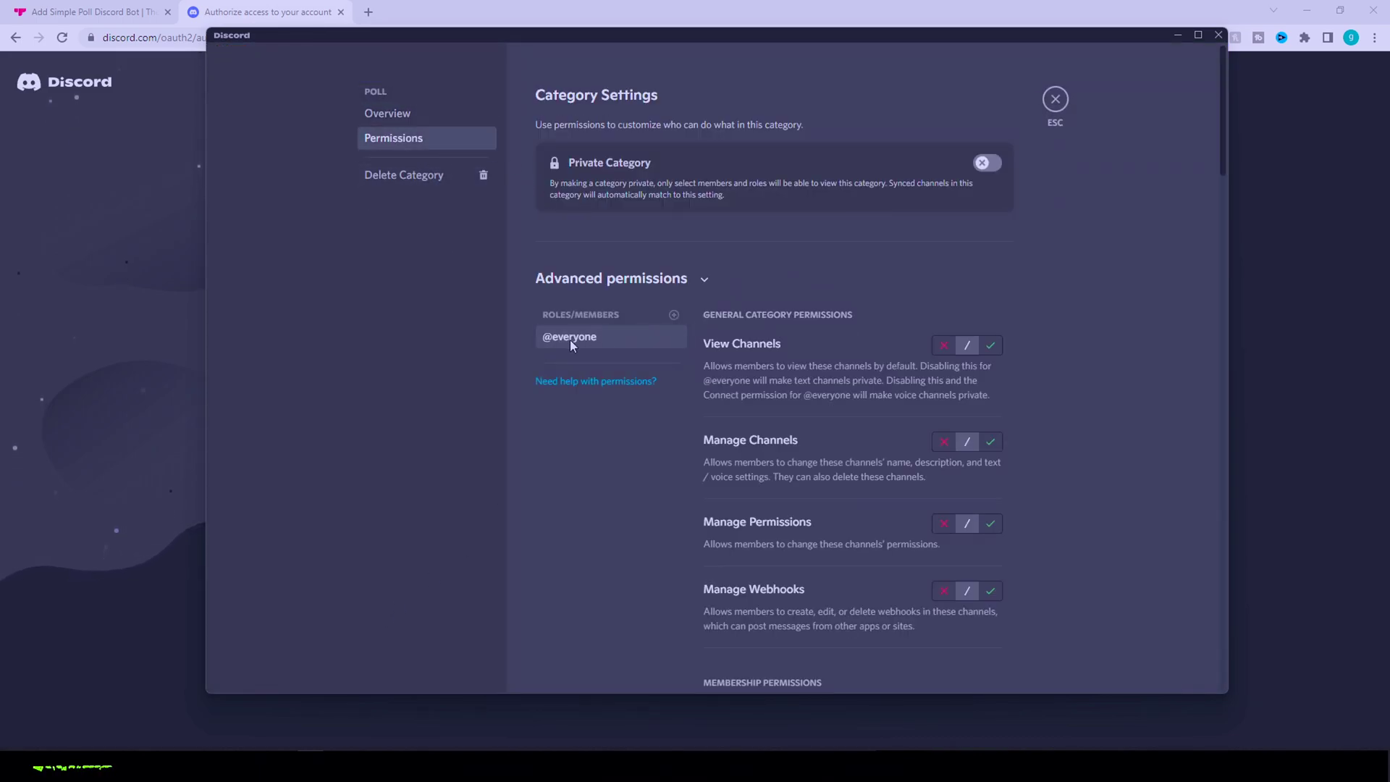
left_click(944, 345)
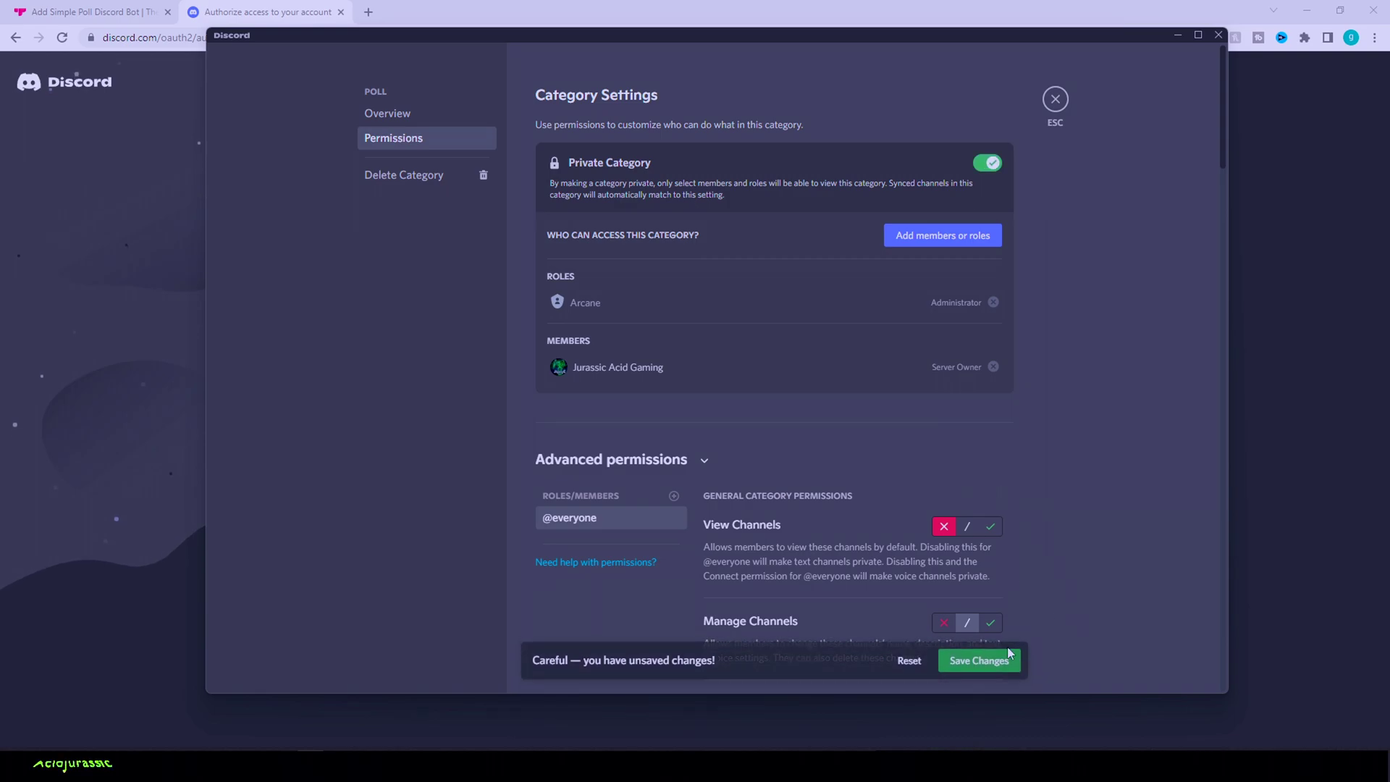
- Add the Poll role to the Poll category's permissions, allow it View Channels, save the changes and leave the category settings
left_click(674, 497)
scroll(605, 611, "down", 2)
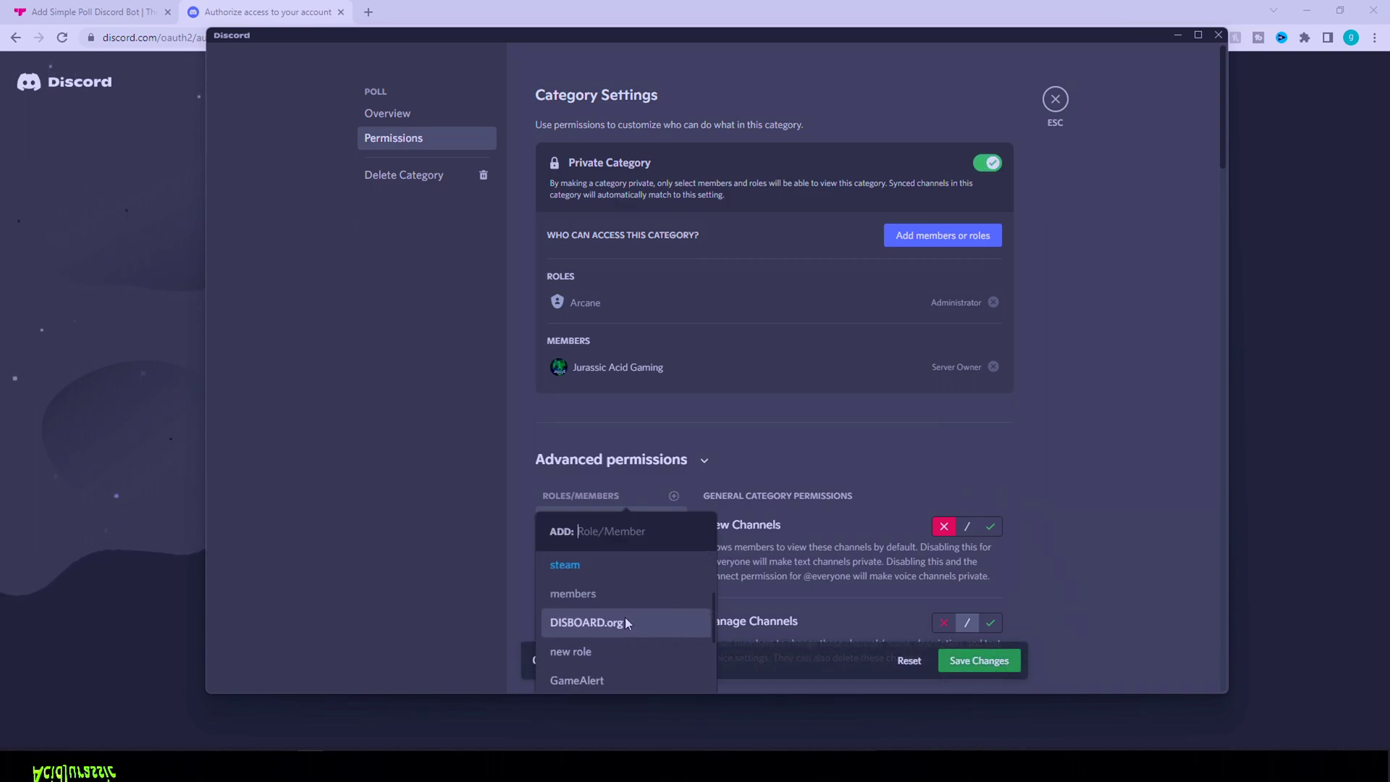
scroll(622, 623, "down", 2)
left_click(611, 661)
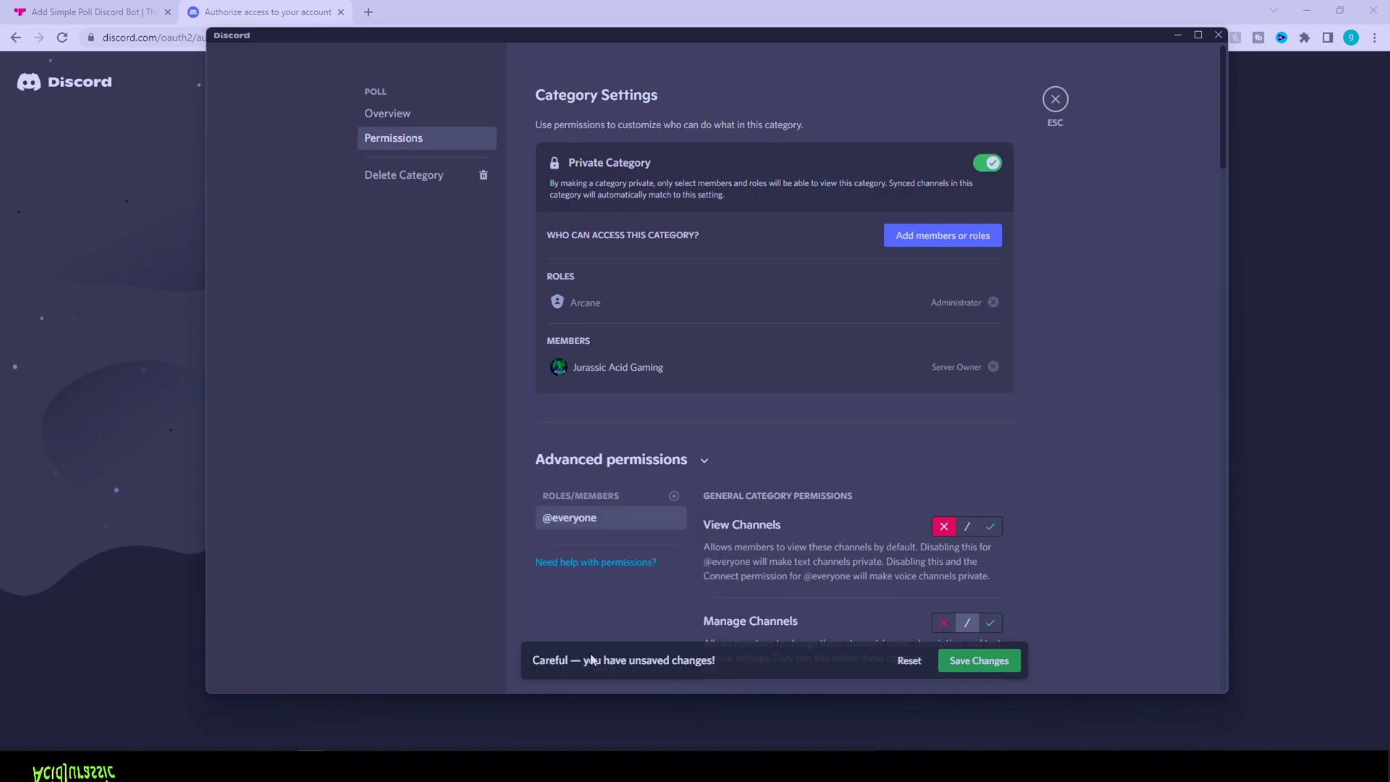
left_click(991, 527)
left_click(1000, 672)
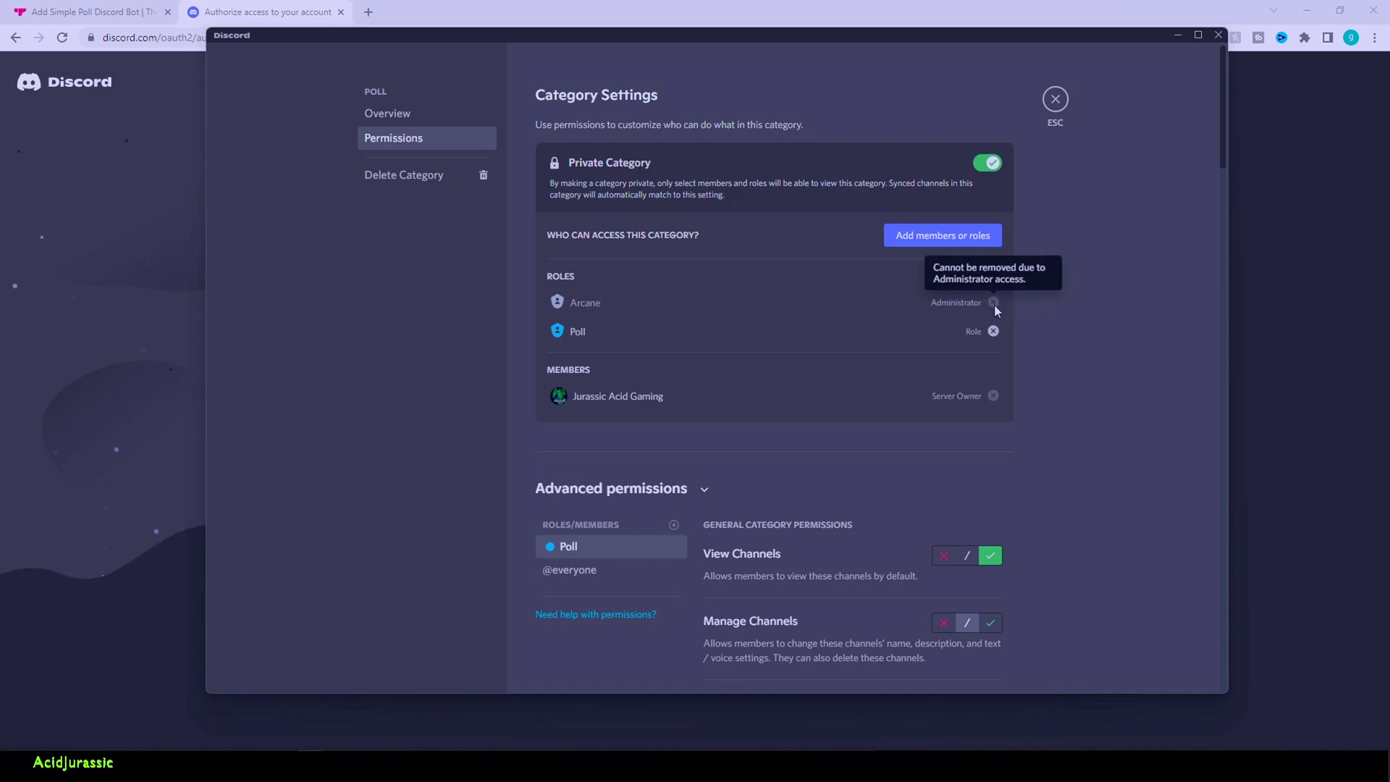
left_click(644, 569)
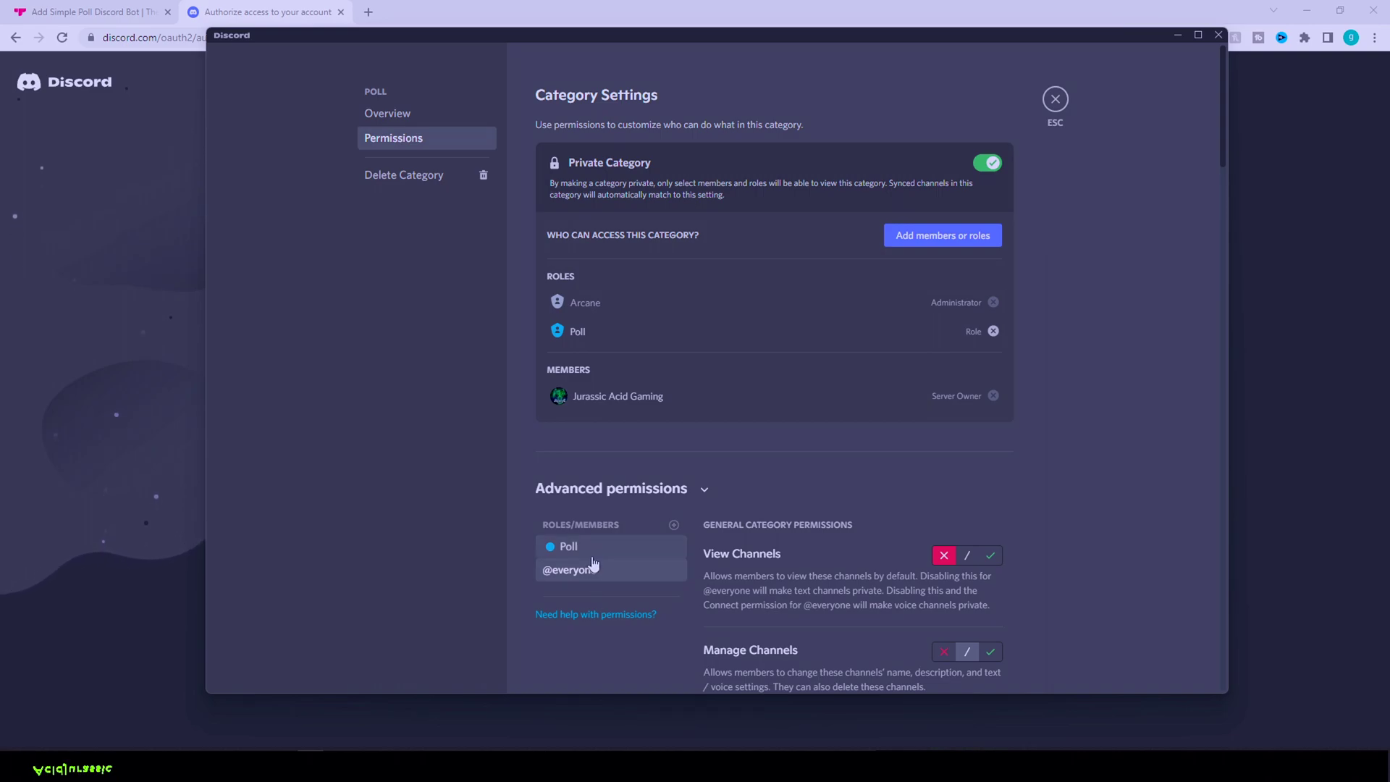
left_click(1055, 100)
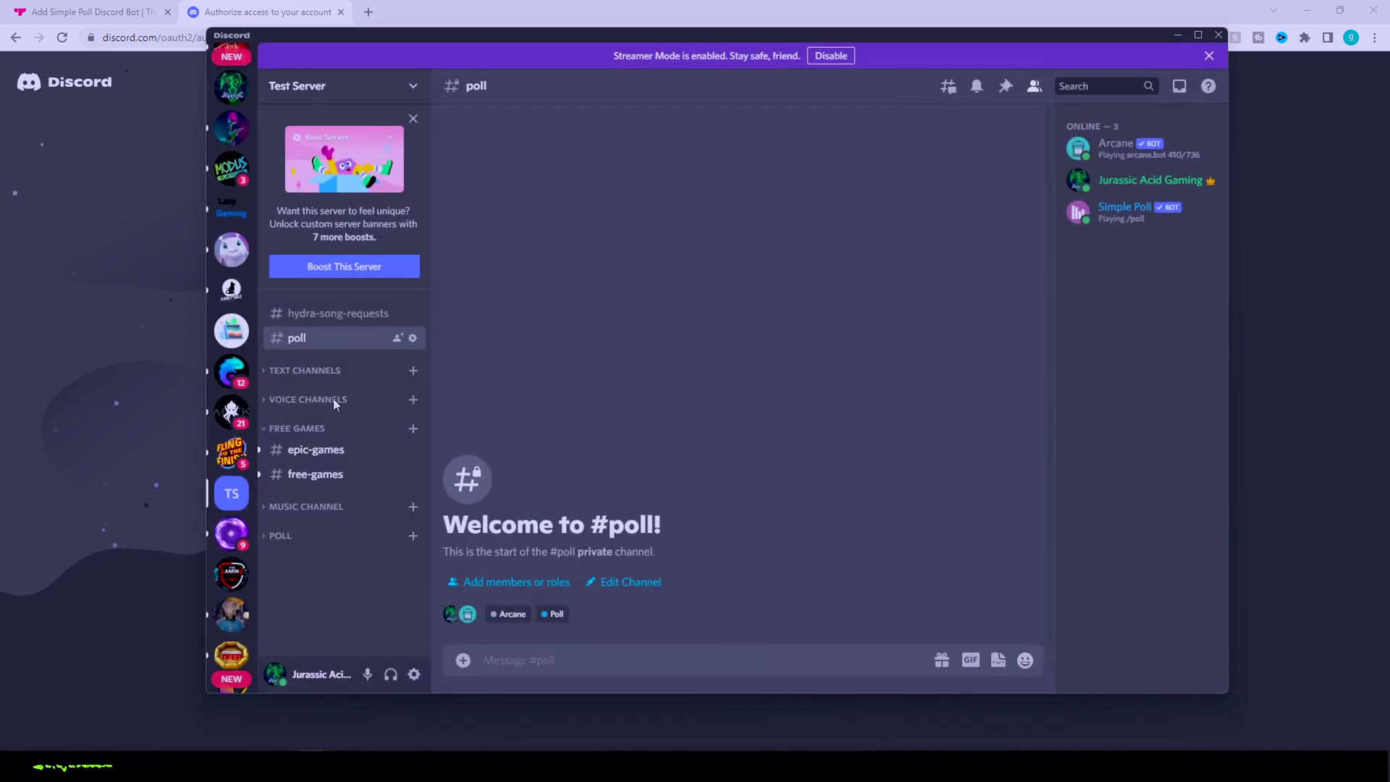
- Add the Poll role to the Free Games category's permissions, deny it View Channels, save the changes and leave the settings
right_click(297, 429)
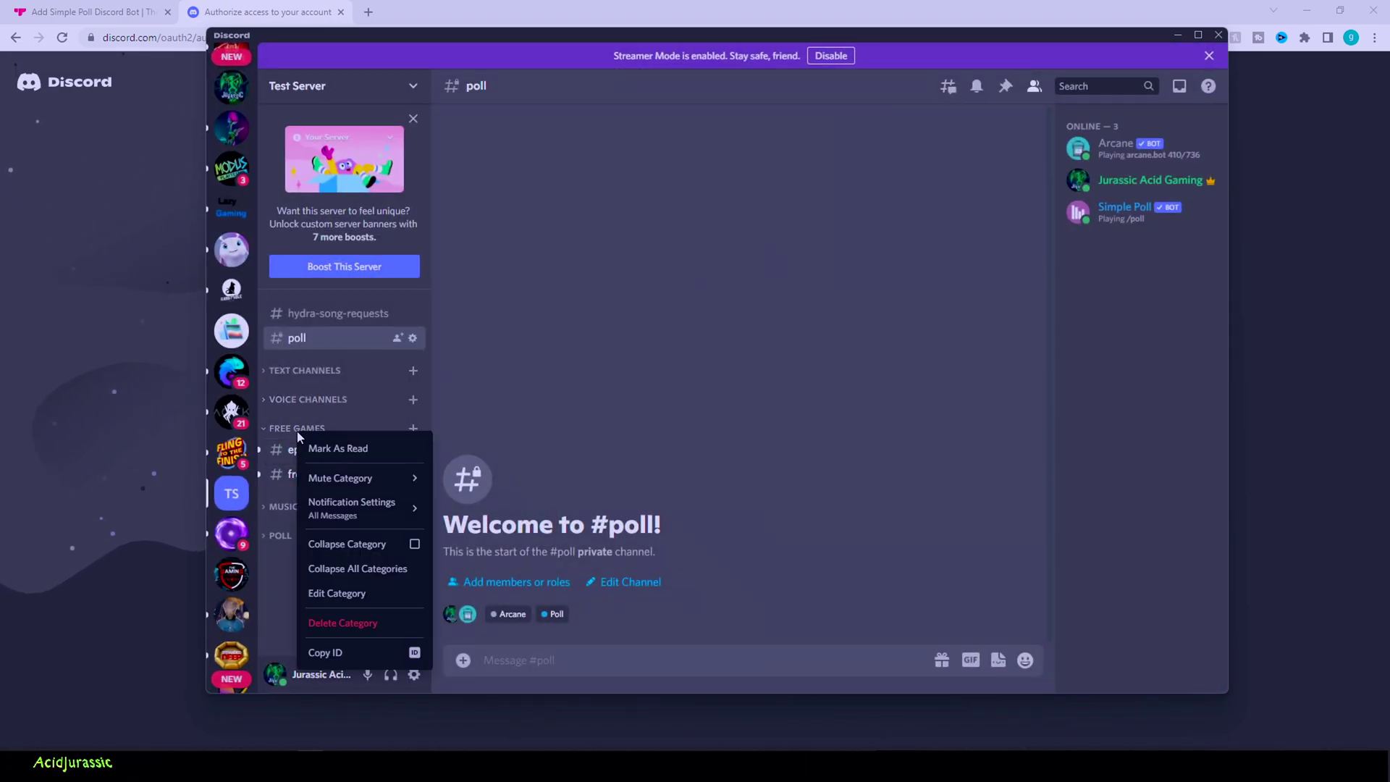
left_click(360, 593)
left_click(435, 138)
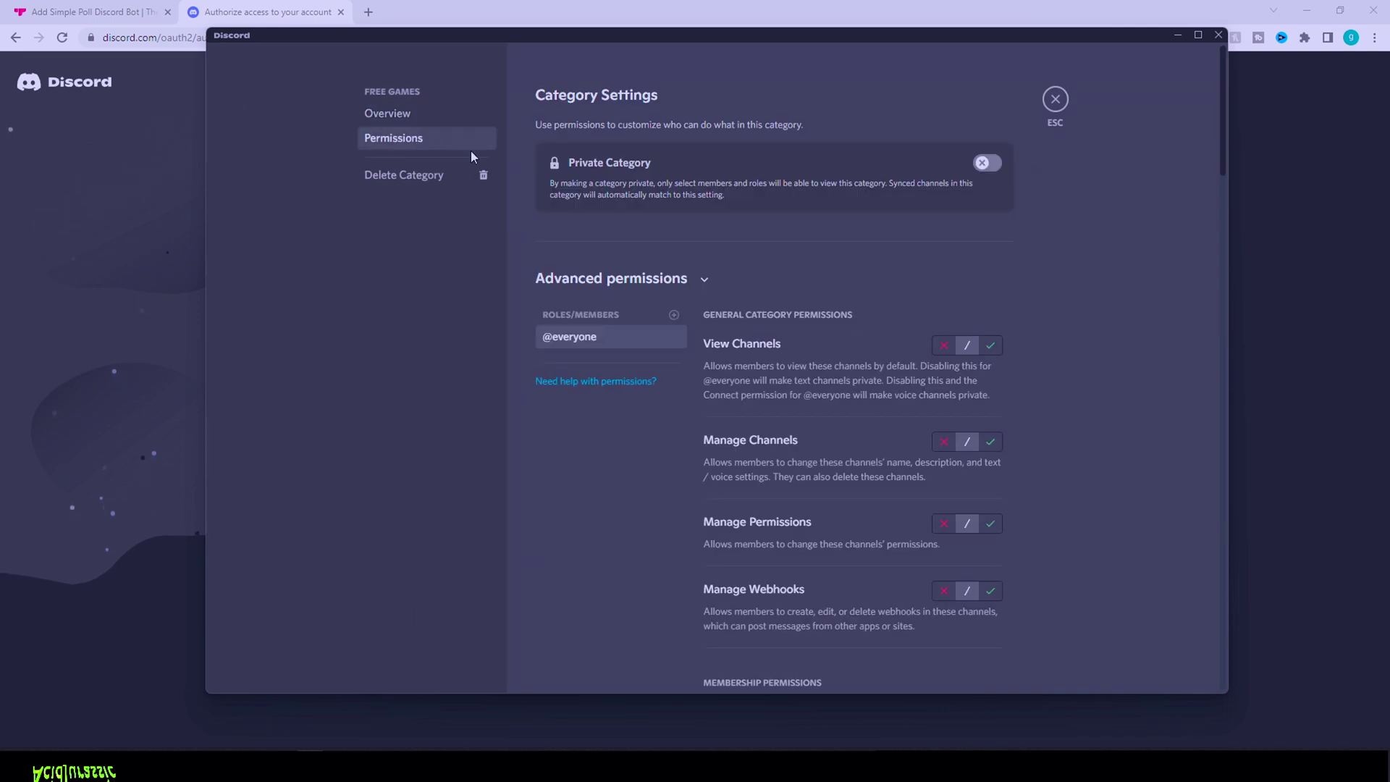
left_click(674, 316)
scroll(630, 537, "down", 4)
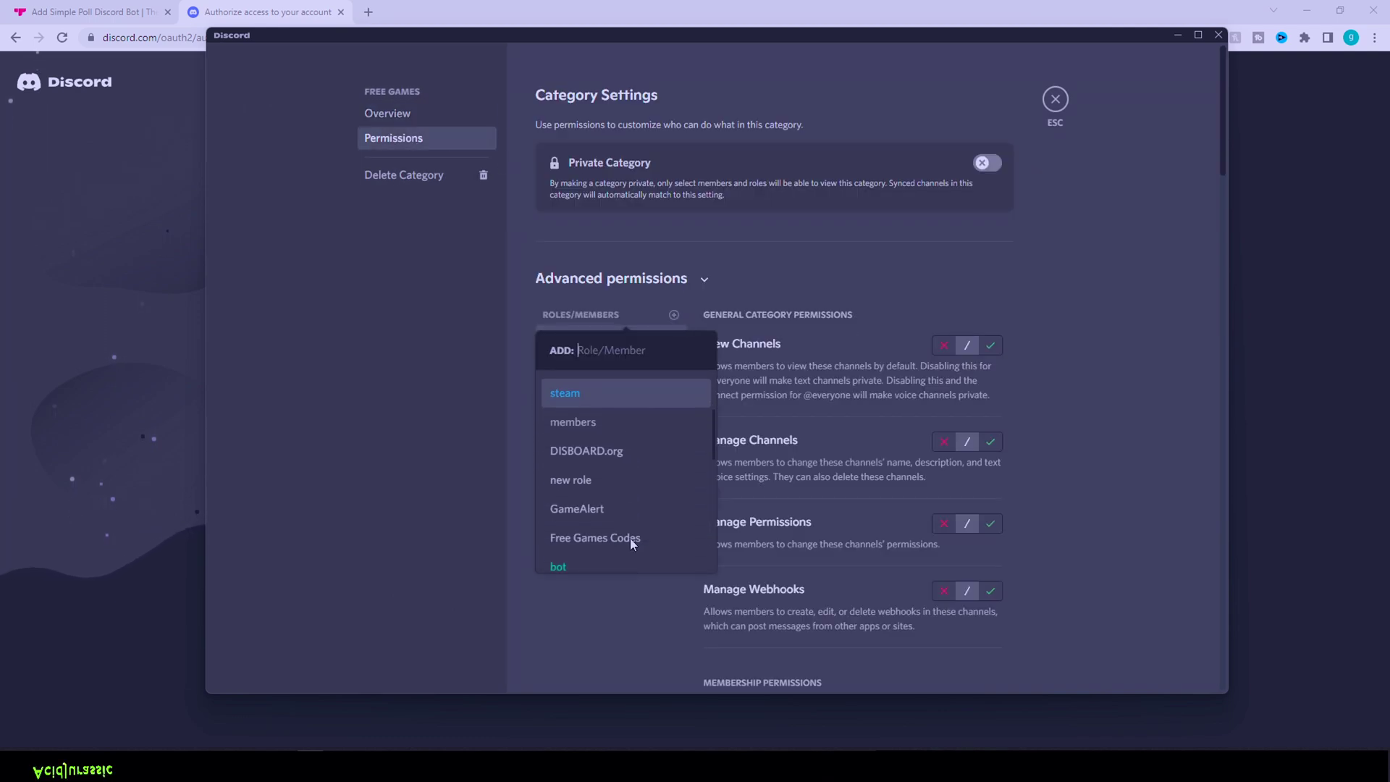
left_click(621, 550)
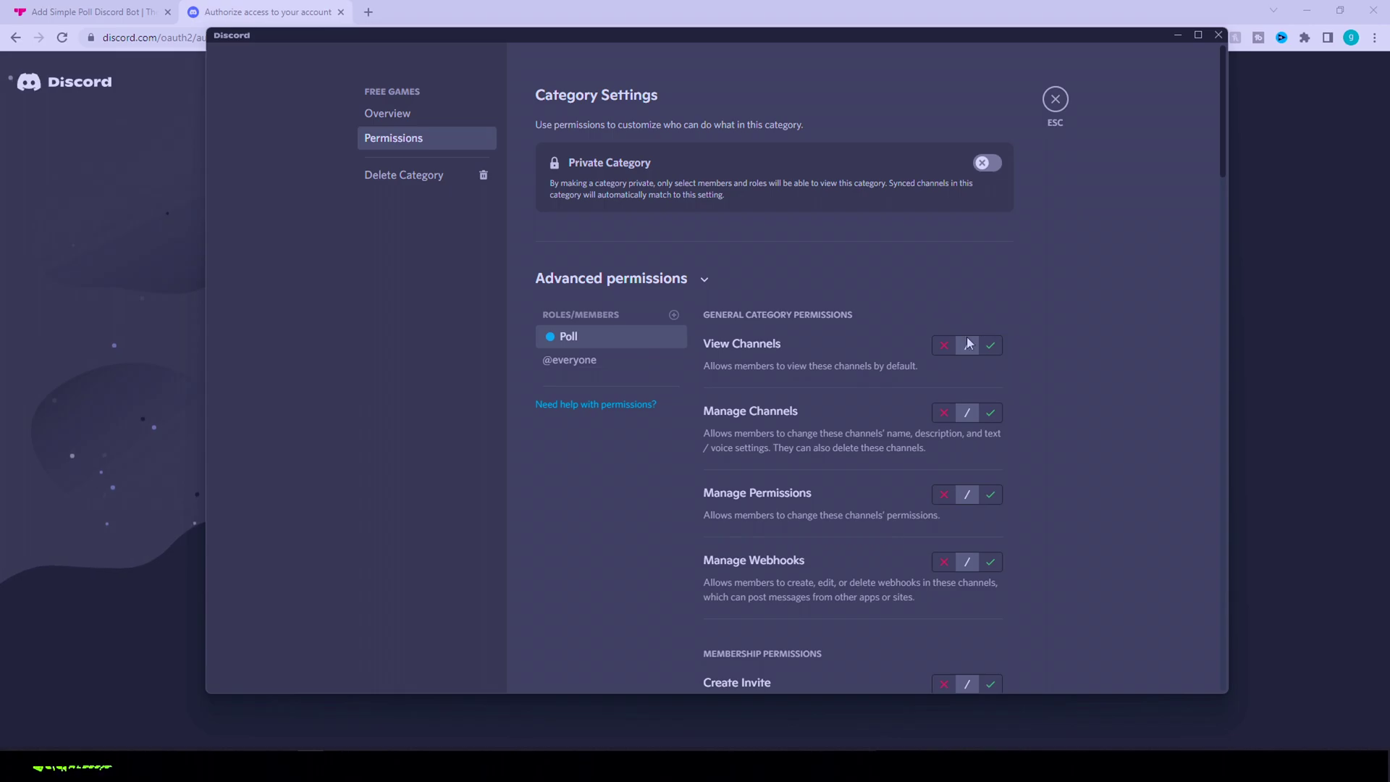
left_click(944, 345)
left_click(985, 658)
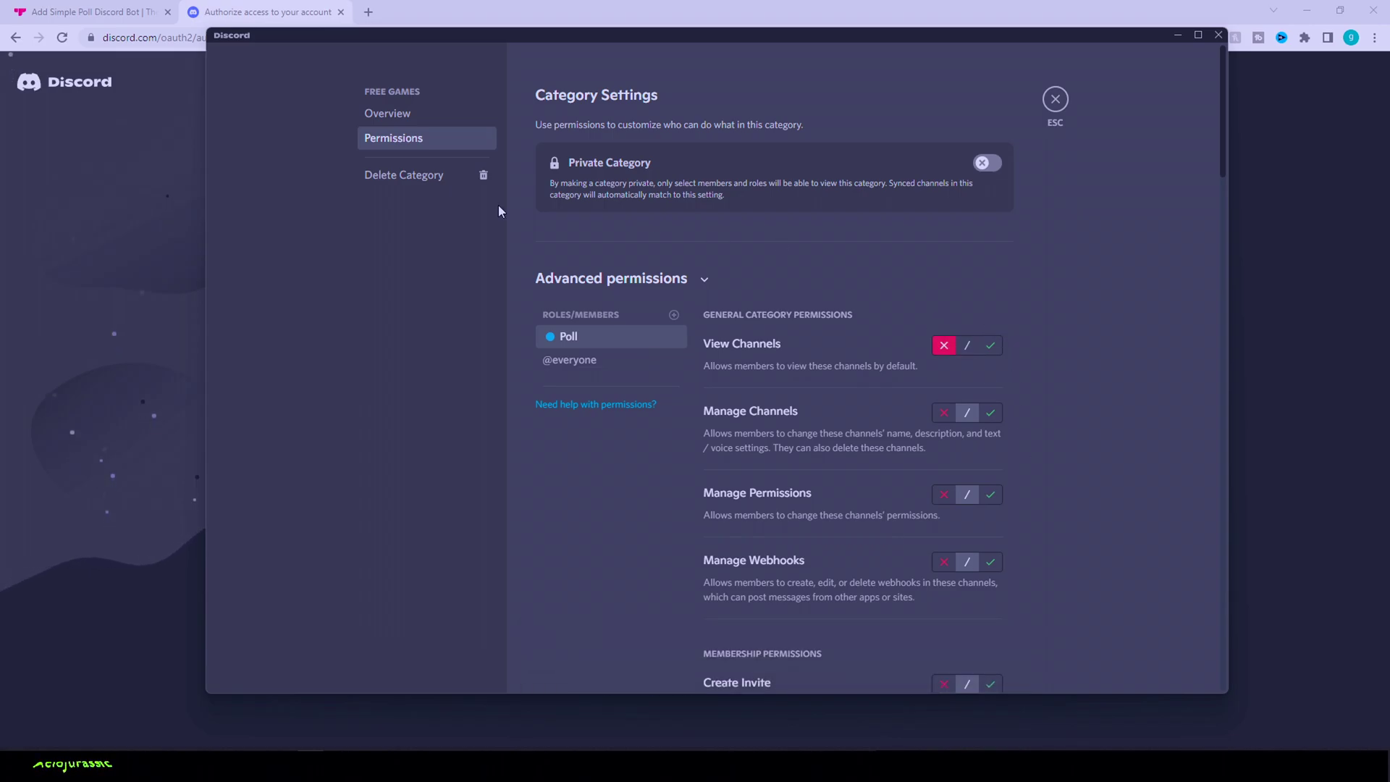
left_click(1055, 100)
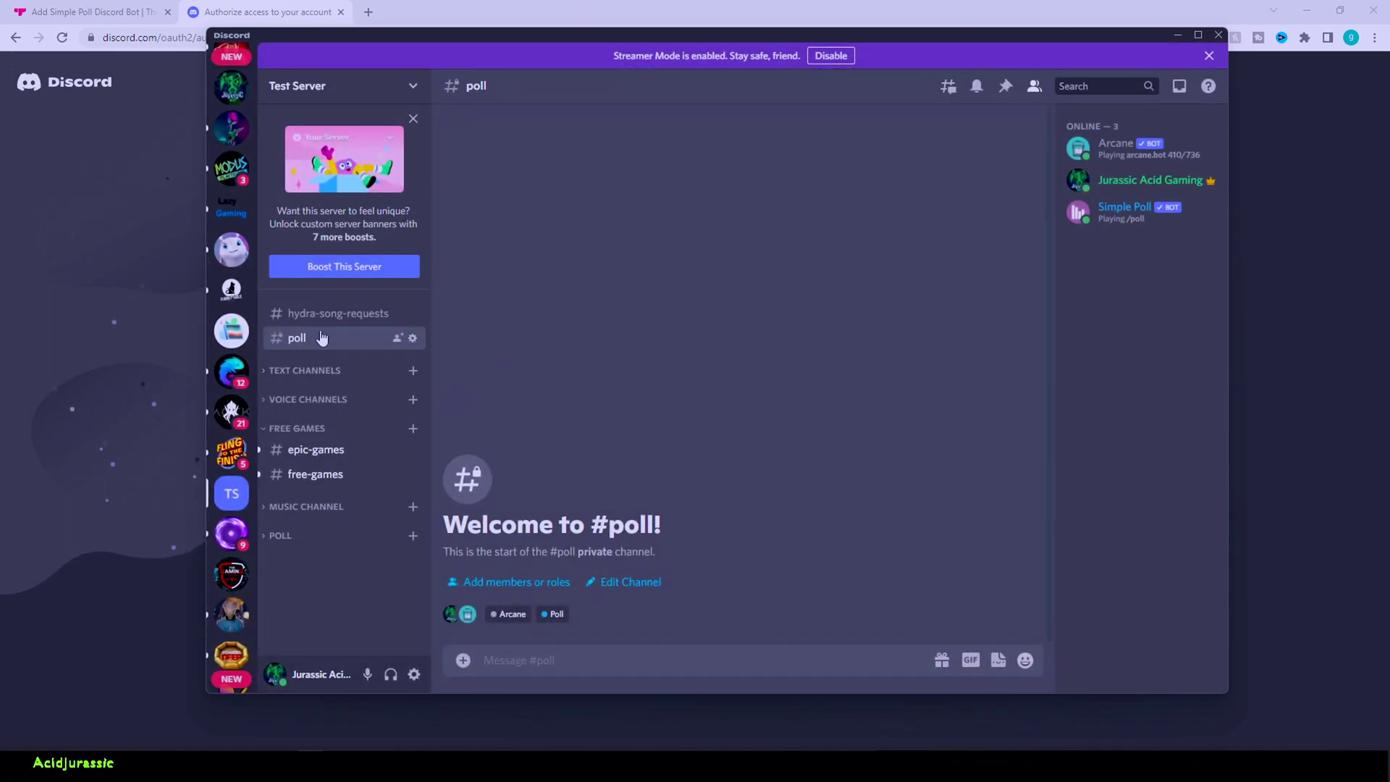